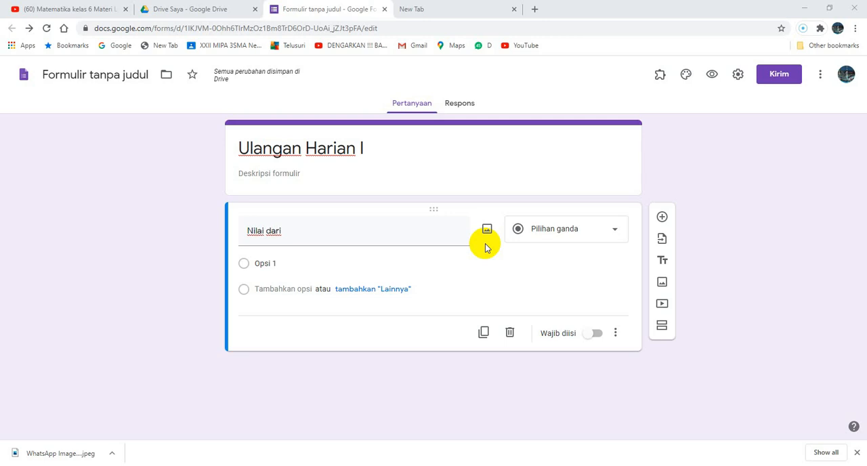
# Search the web for "equatio" from the already open blank browser tab.
pyautogui.click(446, 12)
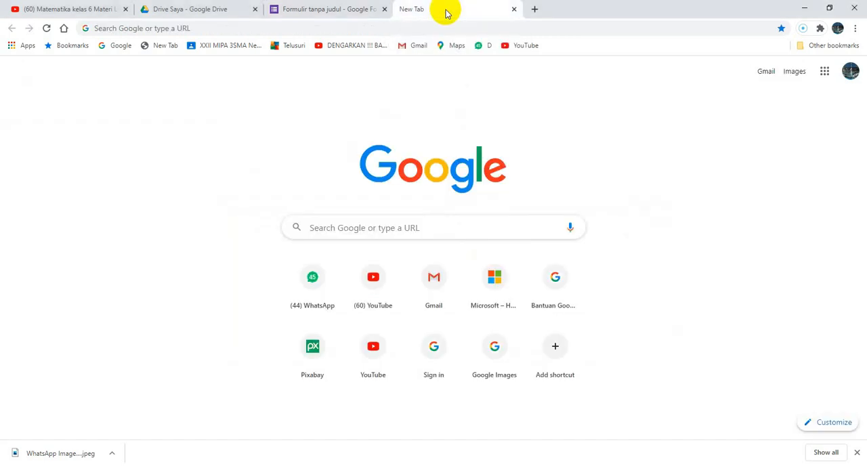
pyautogui.click(327, 228)
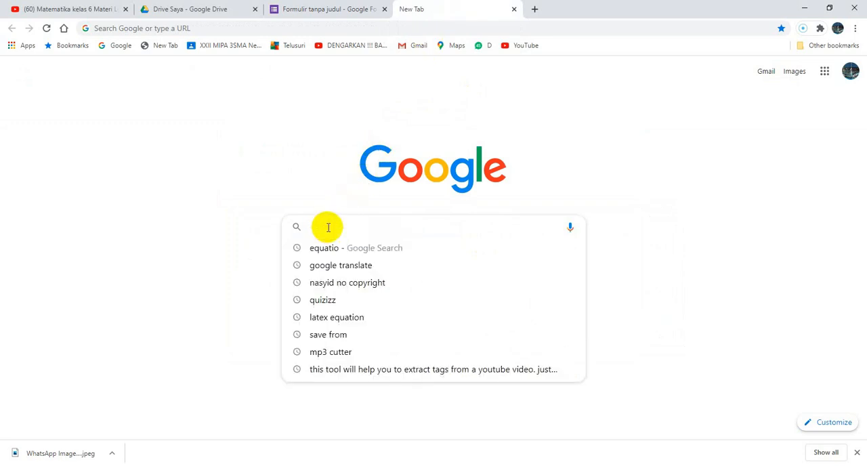
pyautogui.write('eq')
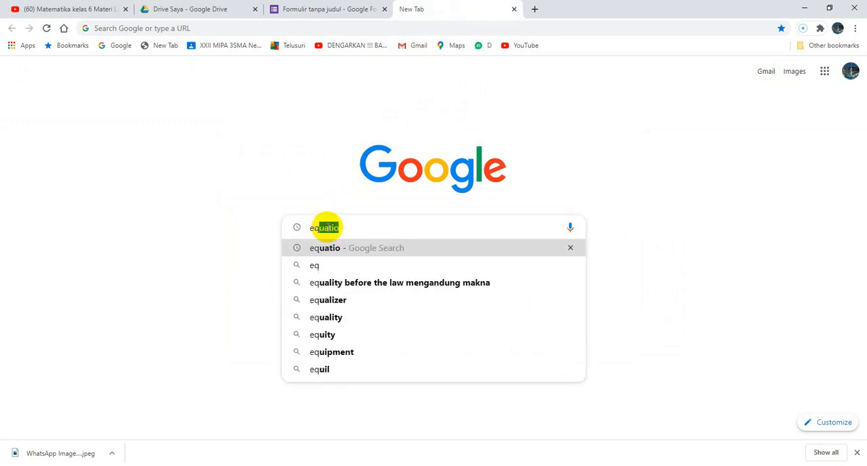
pyautogui.write('uatio')
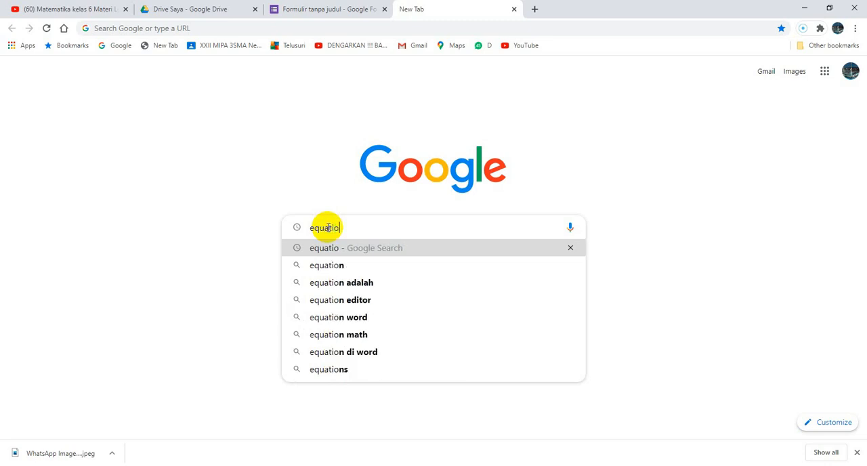
pyautogui.press('Return')
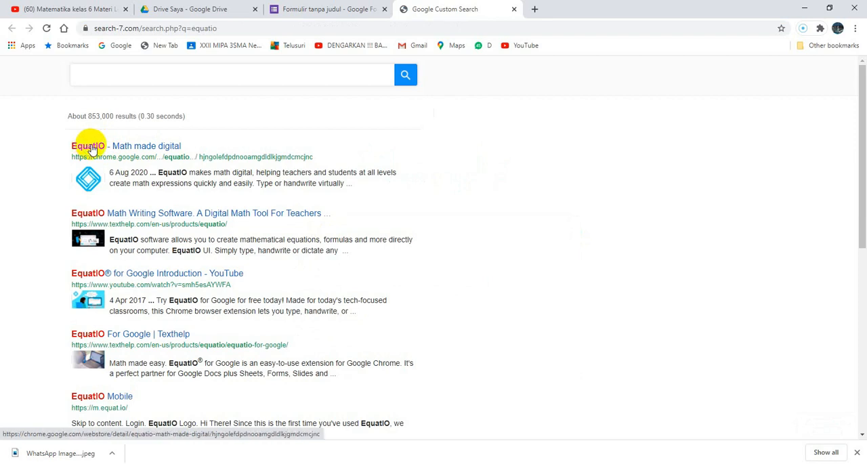
# Open the "EquatIO - Math made digital" Chrome Web Store listing from the results and add the extension to Chrome.
pyautogui.click(90, 147)
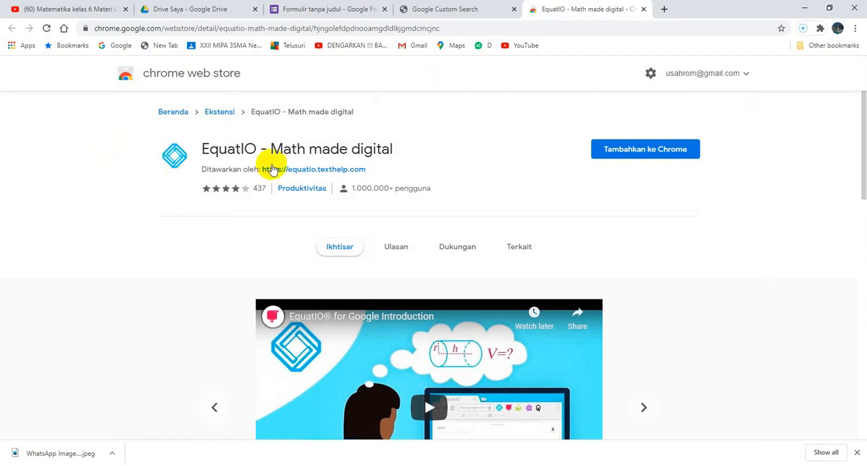
pyautogui.click(630, 153)
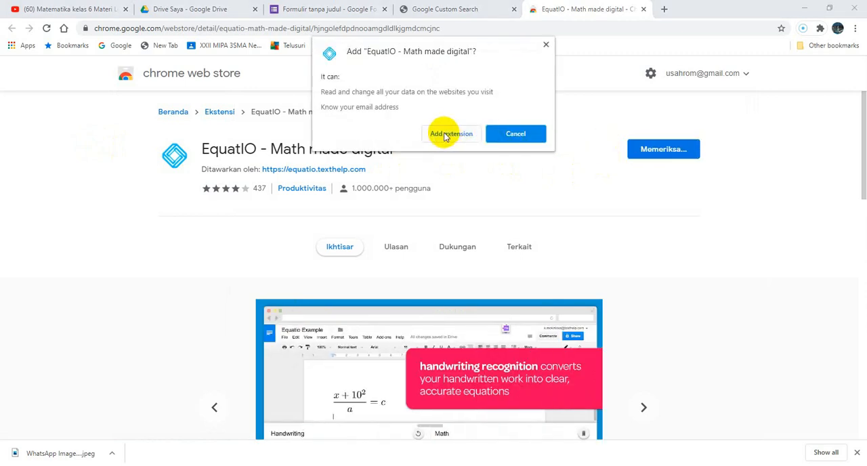
pyautogui.click(445, 134)
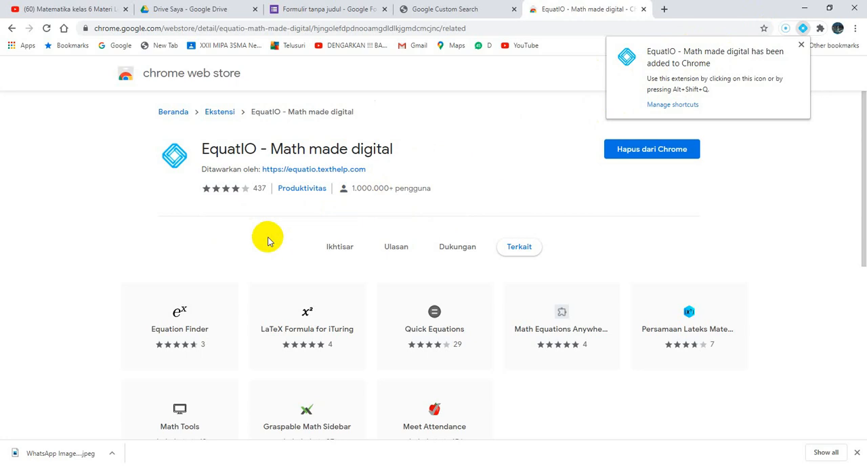
# Return to the "Ulangan Harian I" form, reload it, and open EquatIO's Equation Editor for the "Nilai dari" question.
pyautogui.click(320, 12)
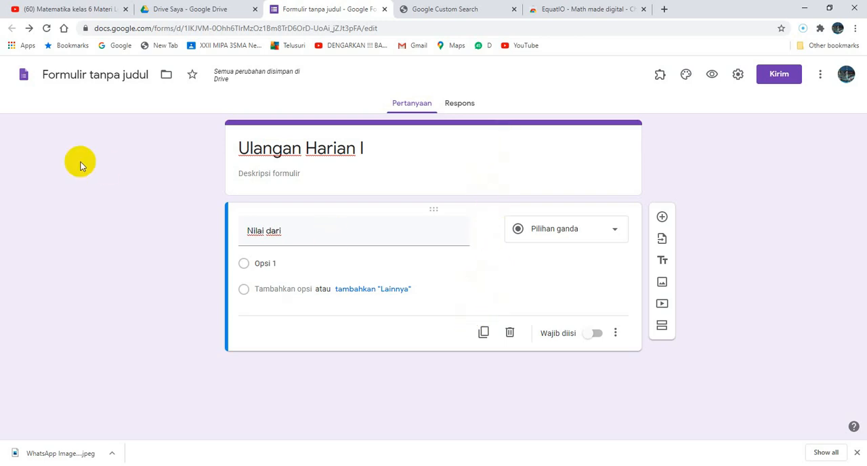
pyautogui.click(47, 29)
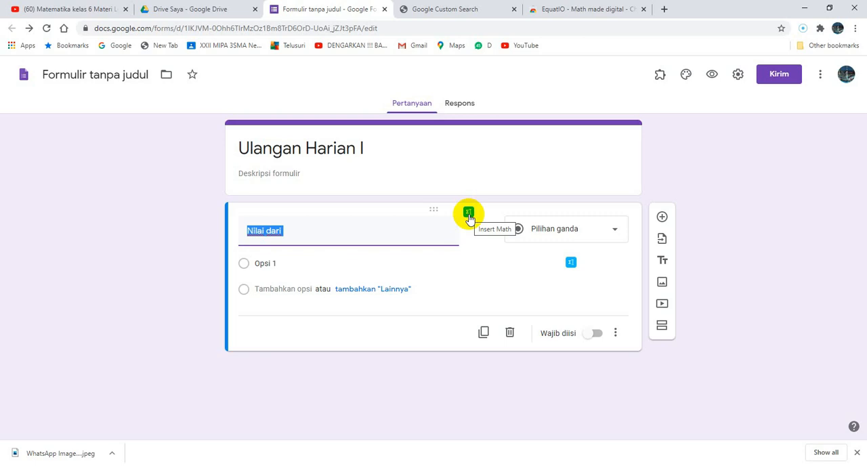
pyautogui.click(343, 227)
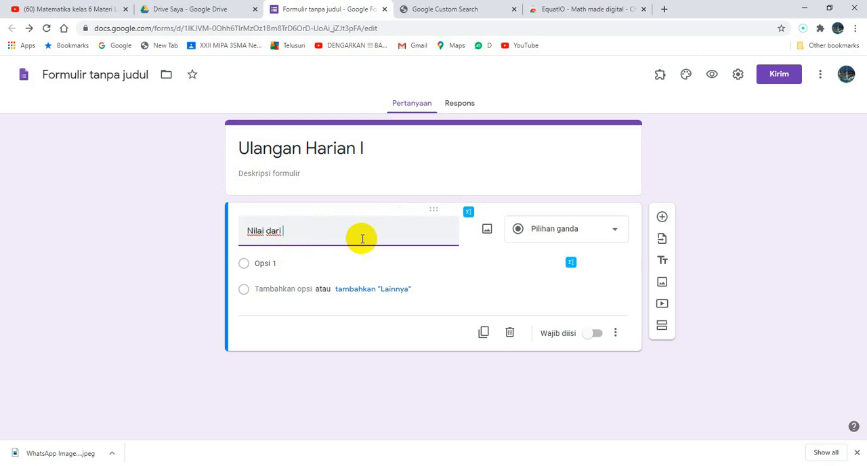
pyautogui.click(469, 215)
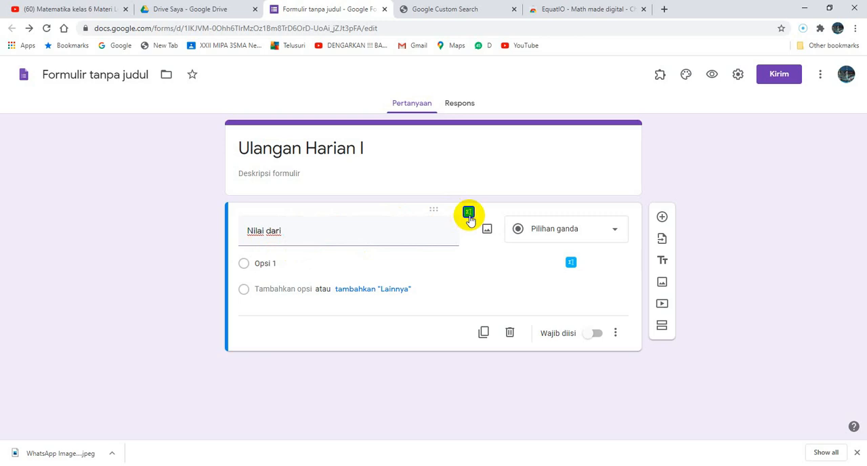
pyautogui.click(468, 216)
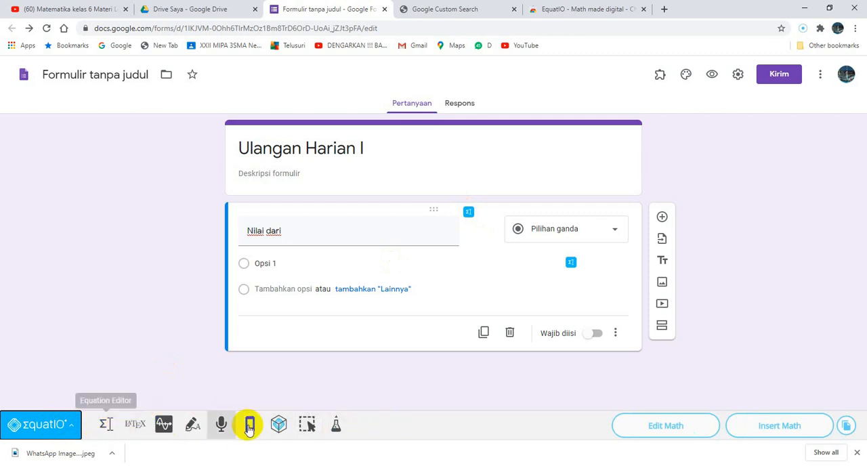
pyautogui.click(108, 431)
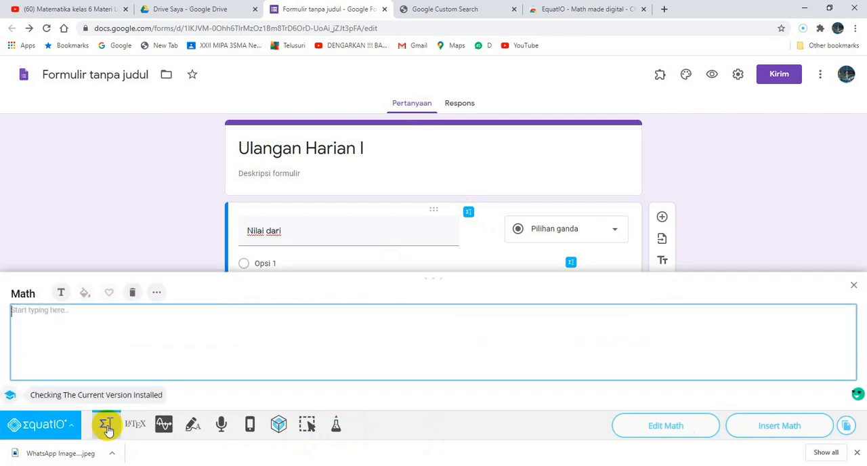
# Display EquatIO's math symbols and start the question's equation with the function "sin".
pyautogui.click(157, 294)
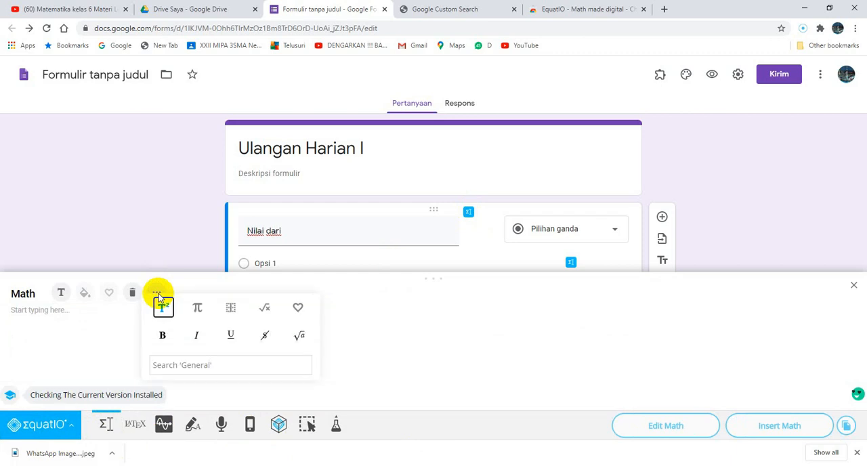
pyautogui.click(197, 309)
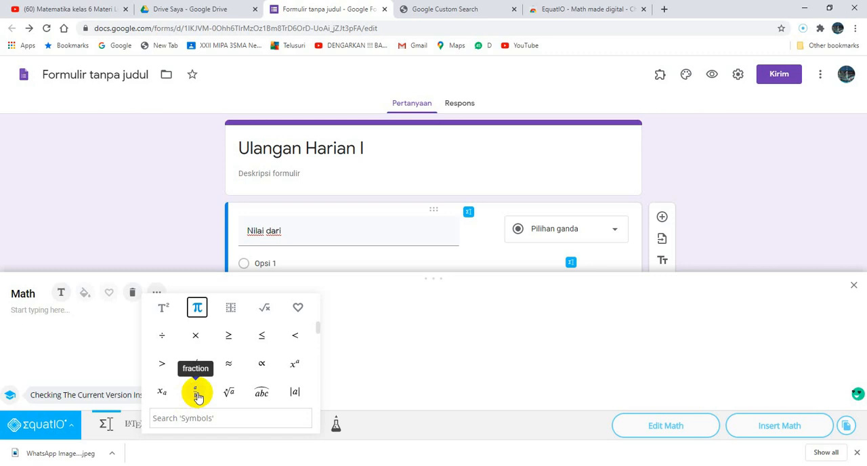
pyautogui.click(60, 291)
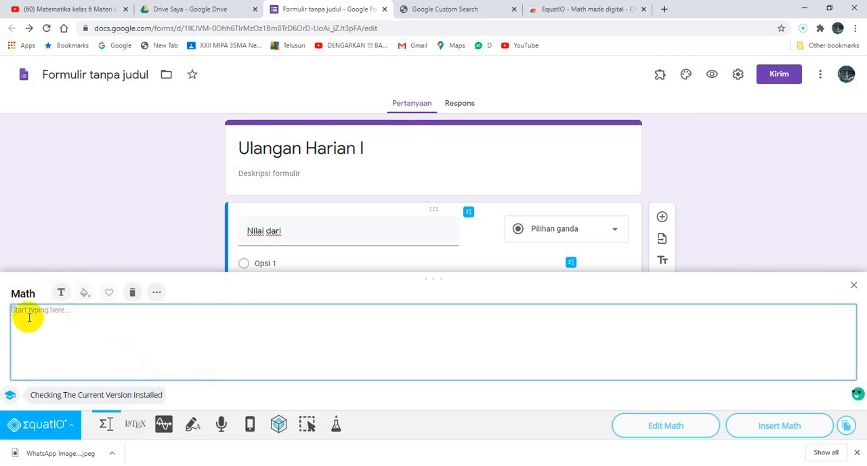
pyautogui.write('$')
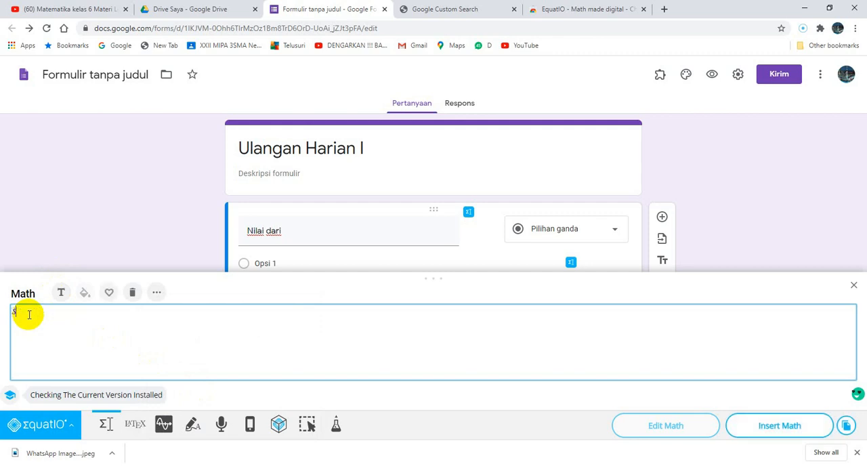
pyautogui.write('sin')
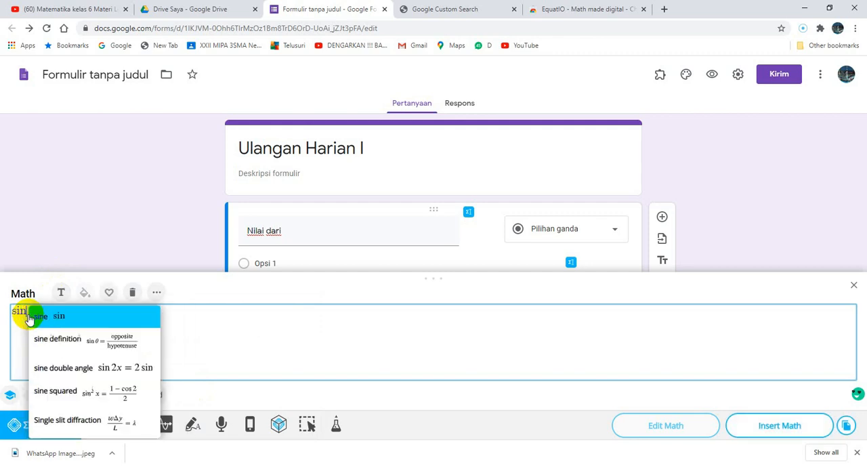
# Add a fraction after "sin" with numerator 1 and denominator 4.
pyautogui.click(157, 292)
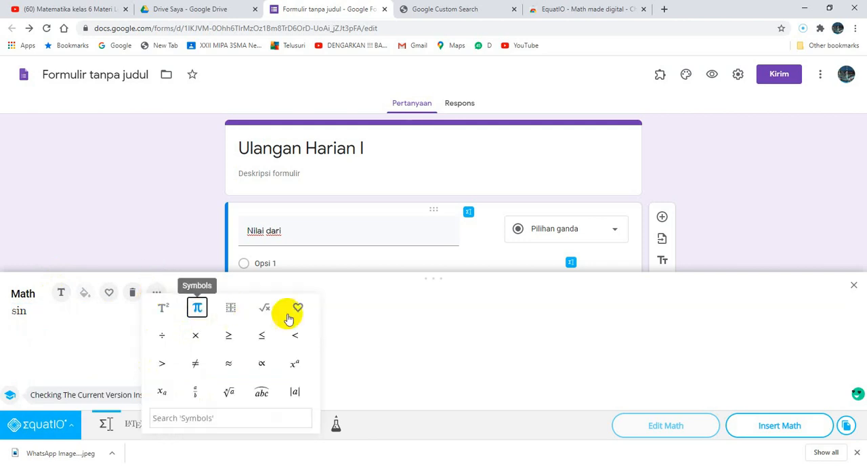
pyautogui.click(199, 396)
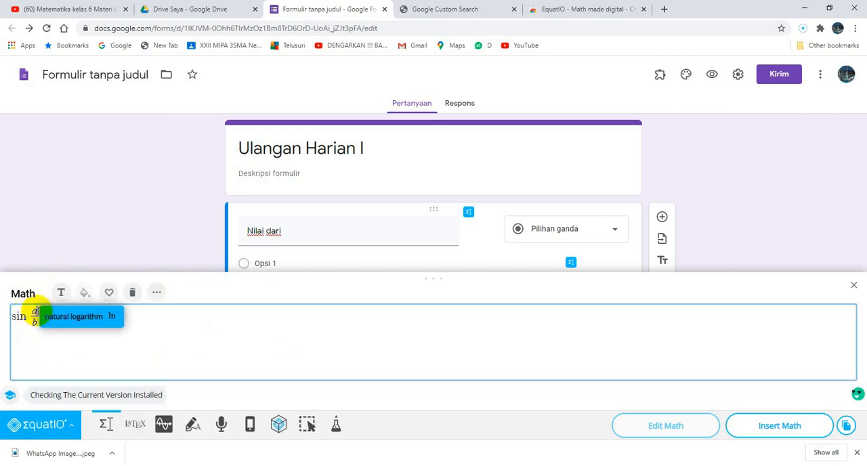
pyautogui.press('BackSpace')
pyautogui.write('1')
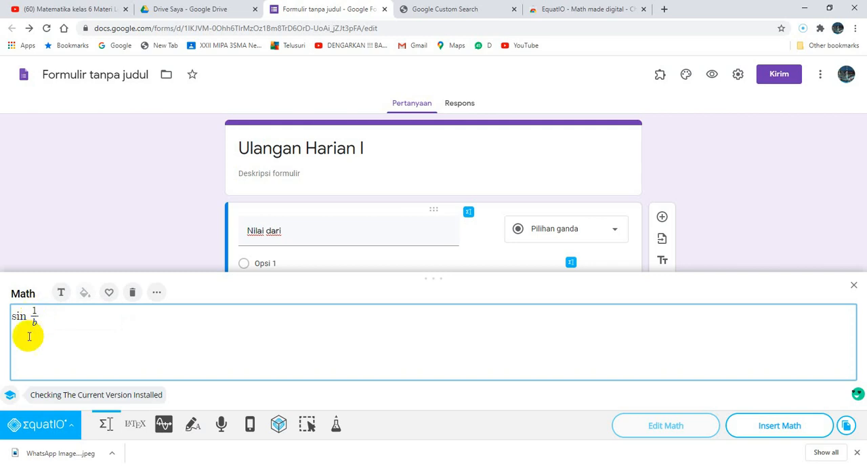
pyautogui.click(37, 326)
pyautogui.press('BackSpace')
pyautogui.write('4')
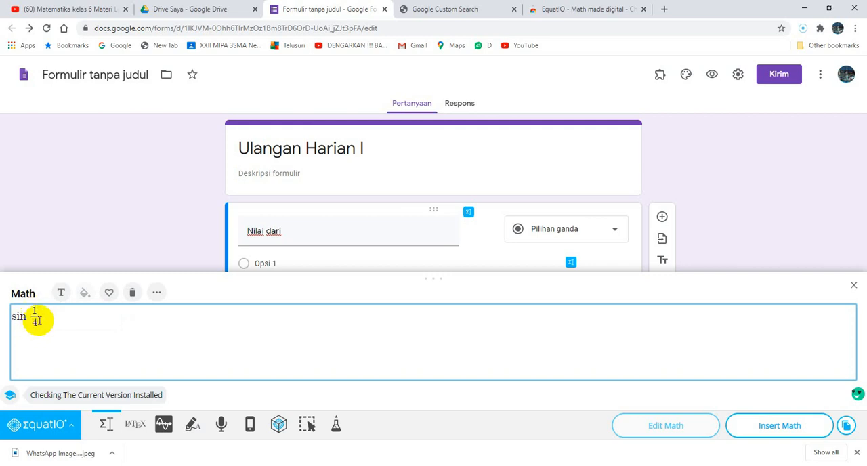
# Complete the equation with the symbol π and "= ...." after the fraction, and insert it into the question.
pyautogui.click(45, 317)
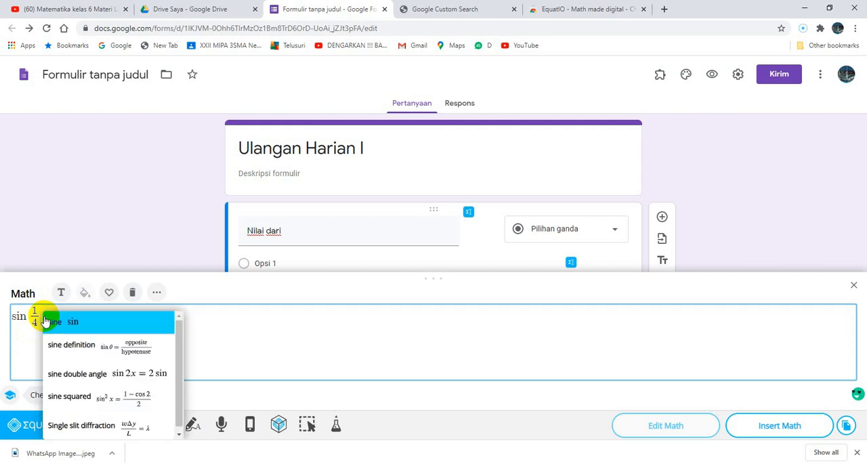
pyautogui.click(157, 293)
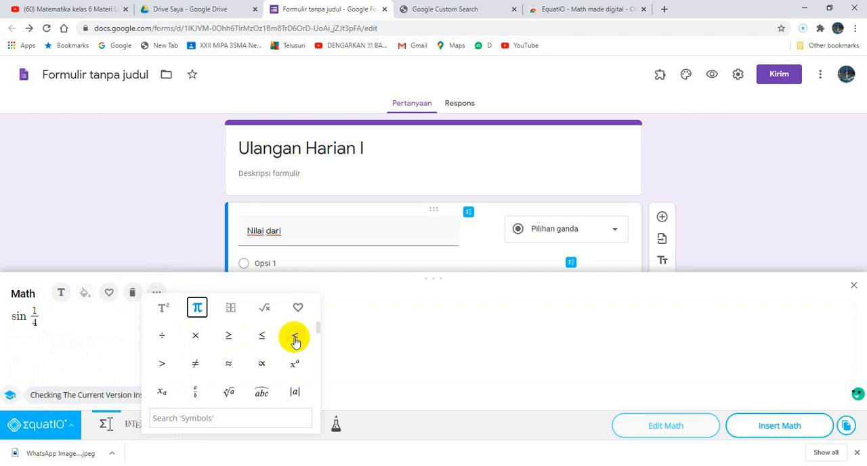
pyautogui.moveTo(318, 332); pyautogui.dragTo(317, 345)
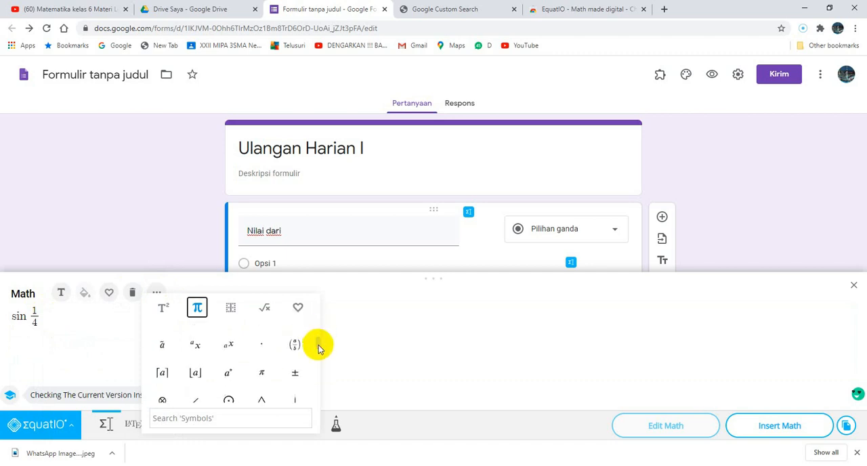
pyautogui.click(264, 378)
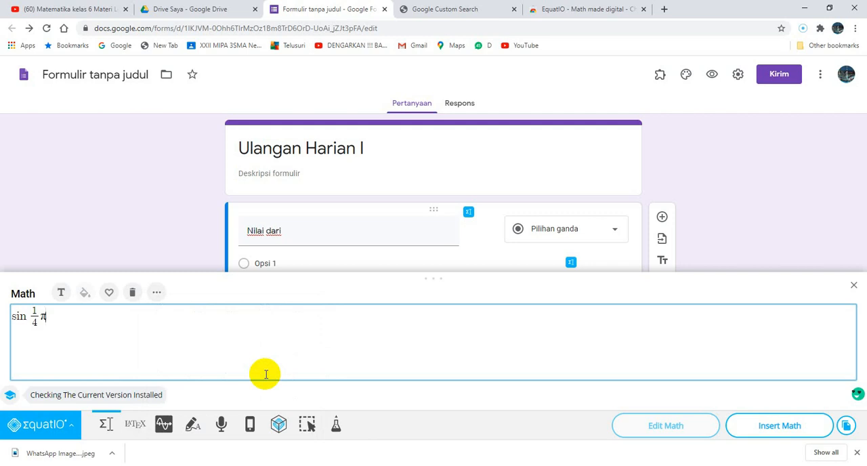
pyautogui.write('= ....')
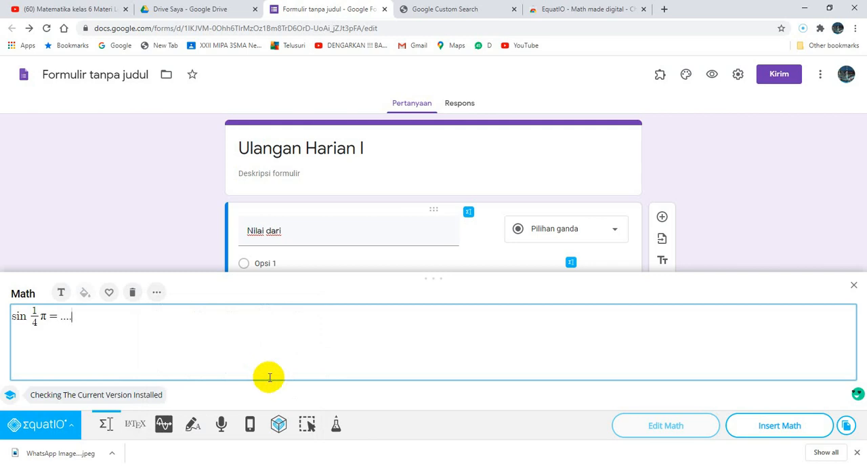
pyautogui.click(773, 427)
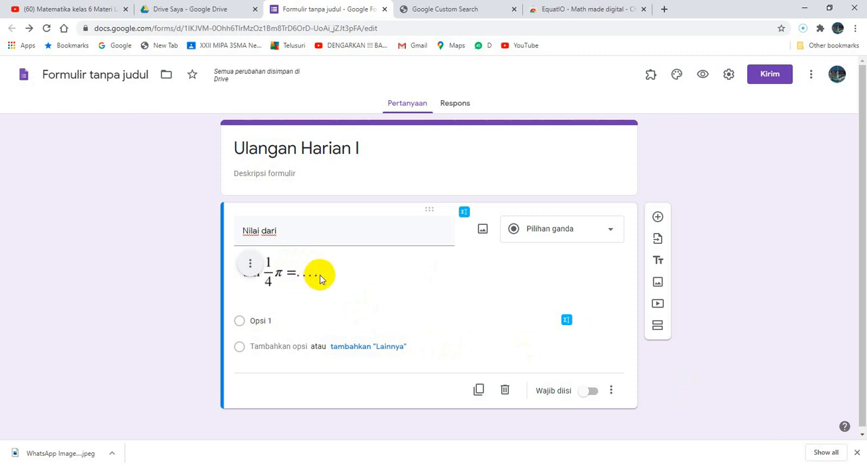
# Open the math editor for the answer option "Opsi 1" and clear the previous equation from it.
pyautogui.click(261, 321)
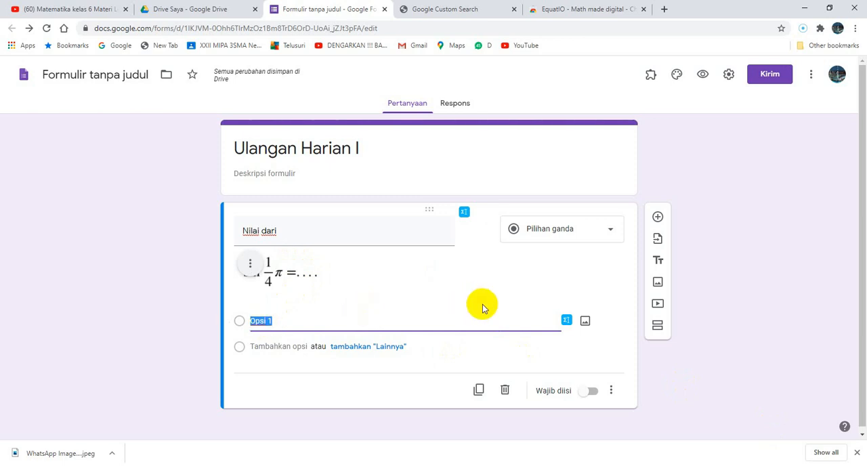
pyautogui.click(568, 322)
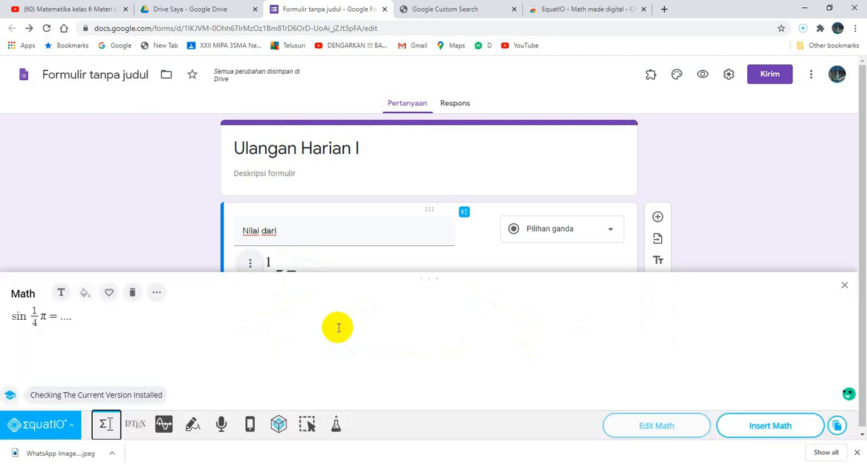
pyautogui.click(77, 319)
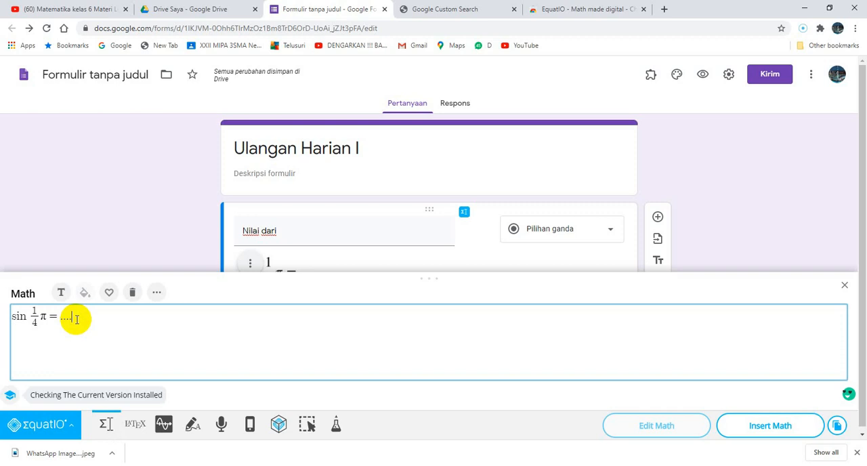
pyautogui.press('BackSpace')
pyautogui.press('BackSpace')
pyautogui.press('BackSpace')
pyautogui.press('BackSpace')
pyautogui.press('BackSpace')
pyautogui.press('BackSpace')
pyautogui.press('BackSpace')
pyautogui.press('BackSpace')
pyautogui.press('BackSpace')
pyautogui.press('BackSpace')
pyautogui.press('BackSpace')
pyautogui.press('BackSpace')
# Write the equation √2 with the square root symbol and insert it into the answer option "Opsi 1".
pyautogui.click(156, 293)
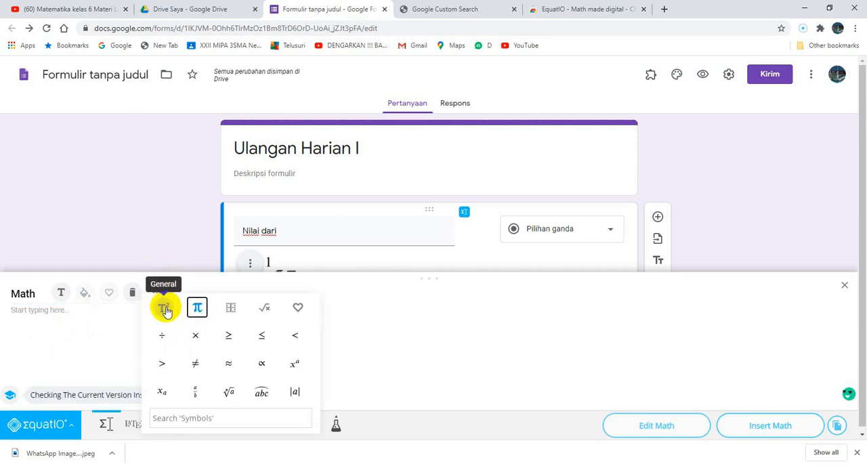
pyautogui.click(166, 311)
pyautogui.click(300, 336)
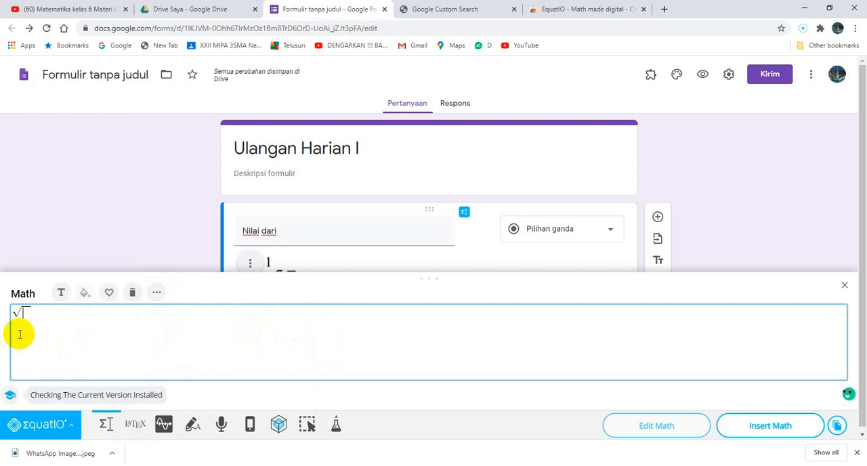
pyautogui.write('2')
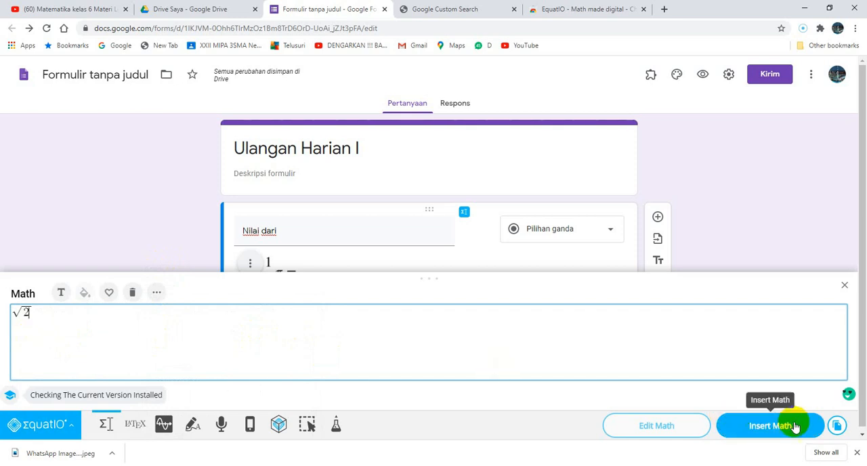
pyautogui.click(772, 427)
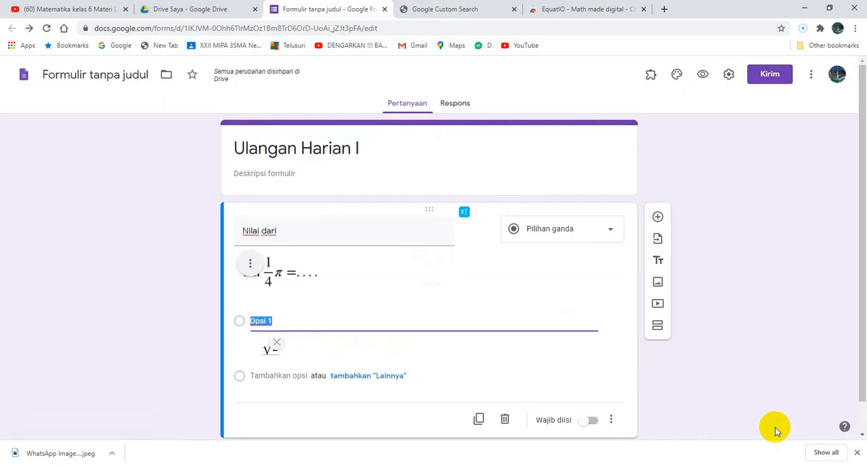
# Add the answer option "Opsi 2" and place a fraction before √2 in its math editor.
pyautogui.click(364, 315)
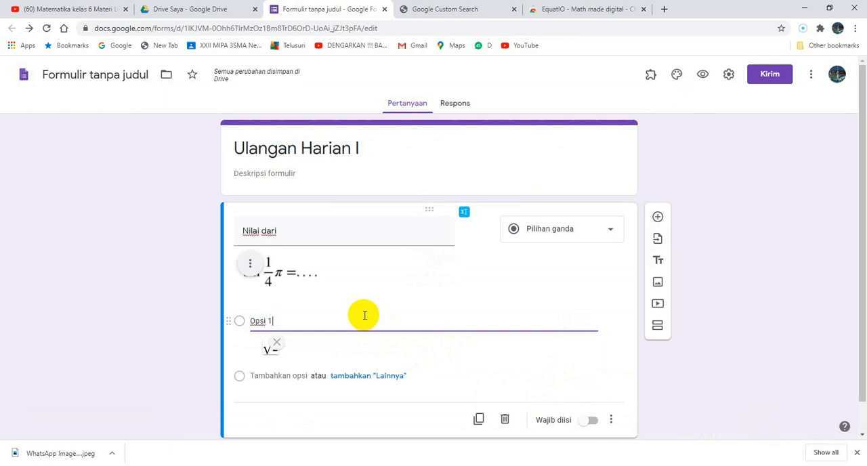
pyautogui.press('Return')
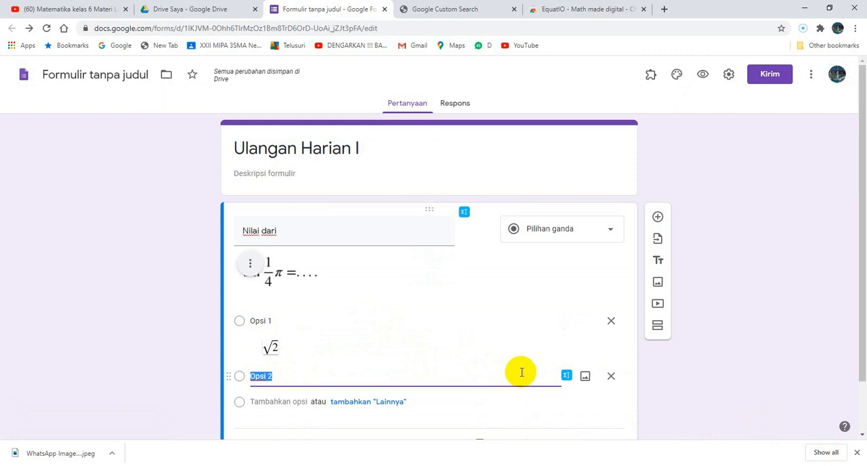
pyautogui.click(566, 375)
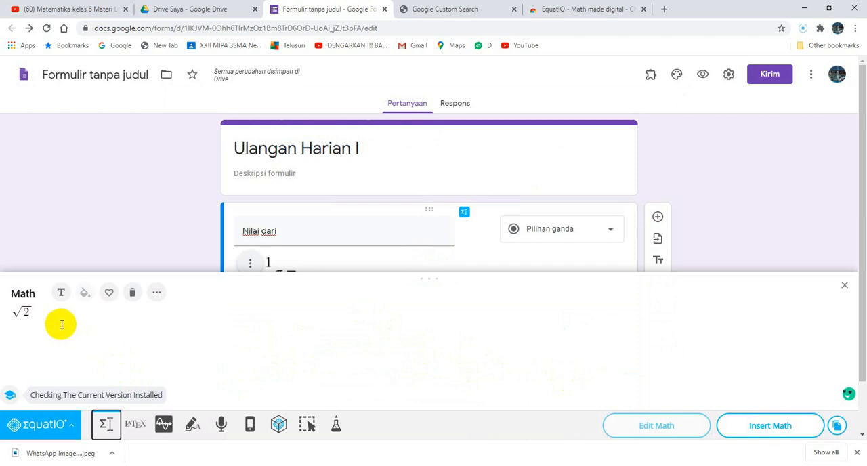
pyautogui.click(15, 312)
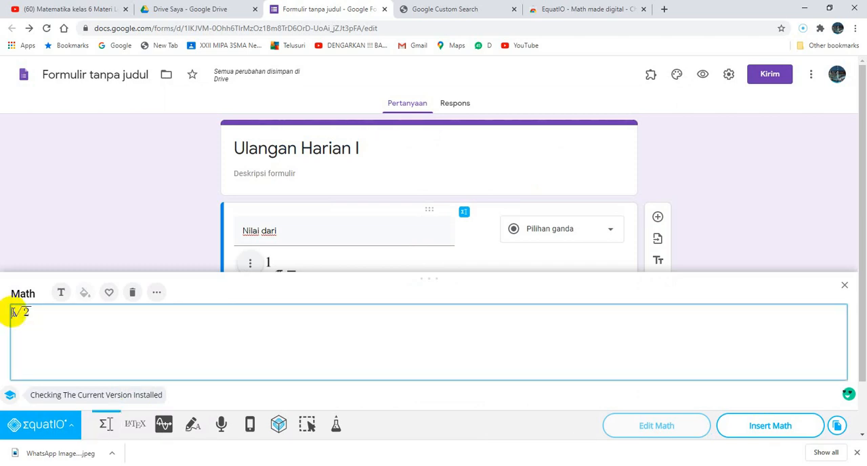
pyautogui.click(157, 296)
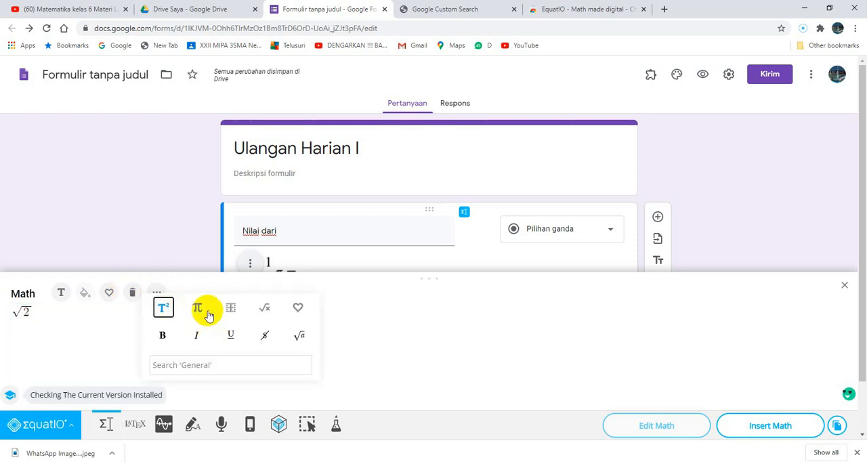
pyautogui.click(197, 308)
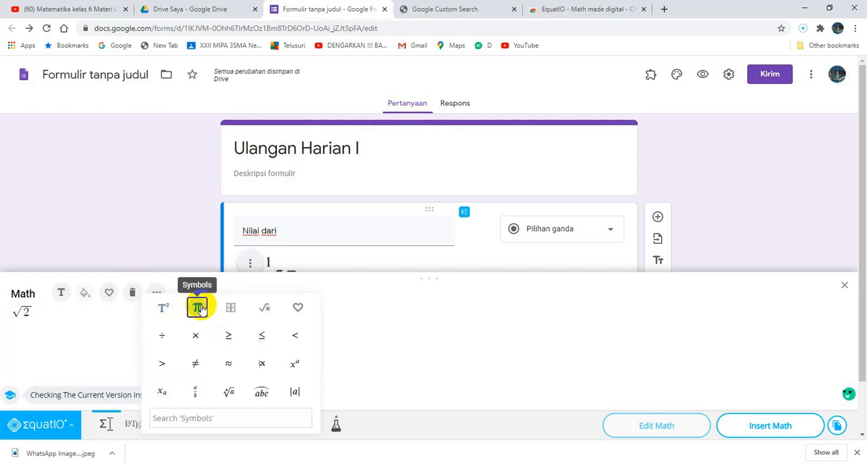
pyautogui.click(193, 390)
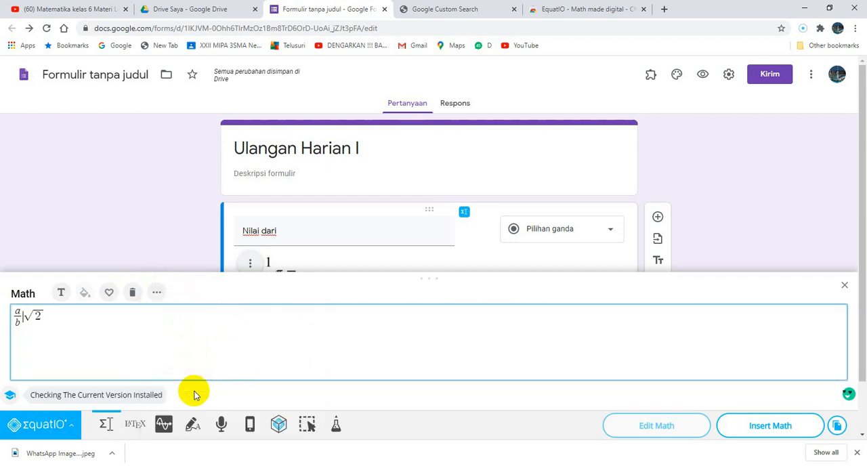
# Fill the fraction before √2 with numerator 1 and denominator 2, and insert the equation into "Opsi 2".
pyautogui.click(21, 310)
pyautogui.press('BackSpace')
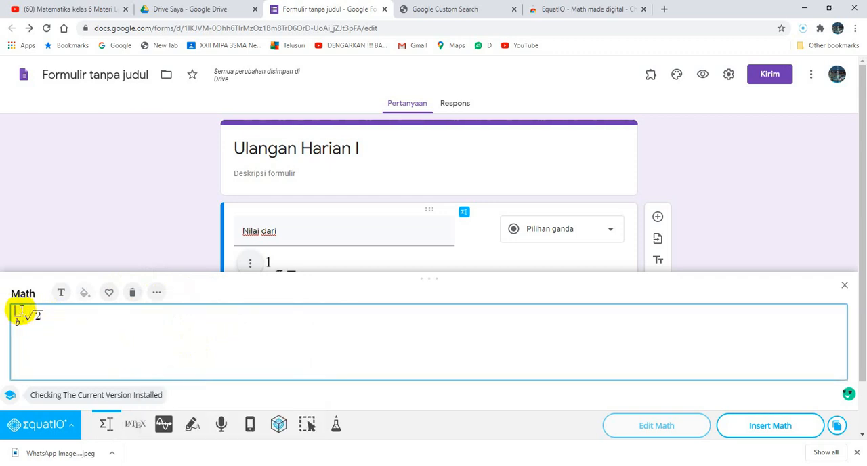
pyautogui.write('1')
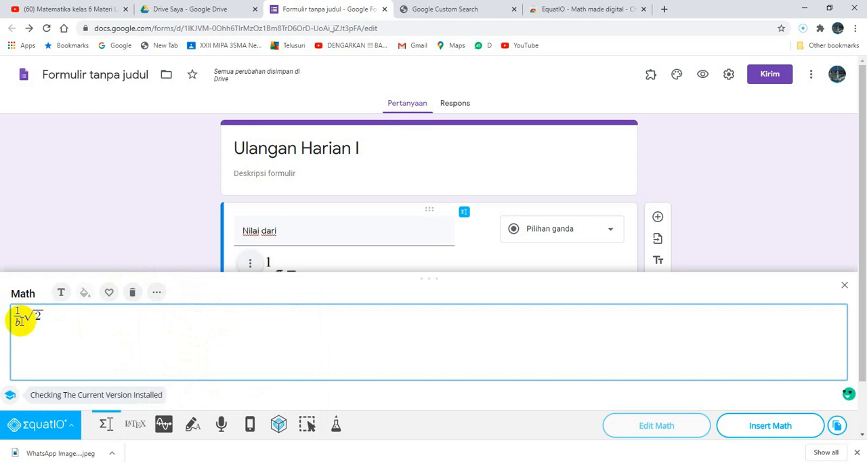
pyautogui.click(20, 322)
pyautogui.press('BackSpace')
pyautogui.write('2')
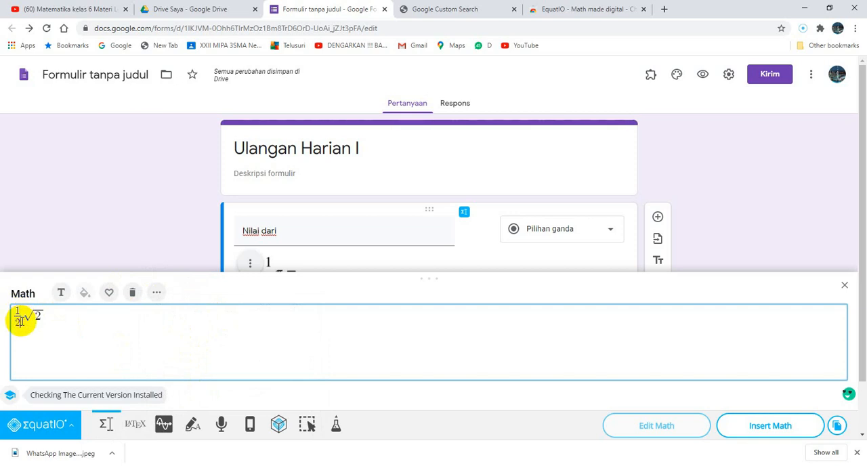
pyautogui.click(770, 428)
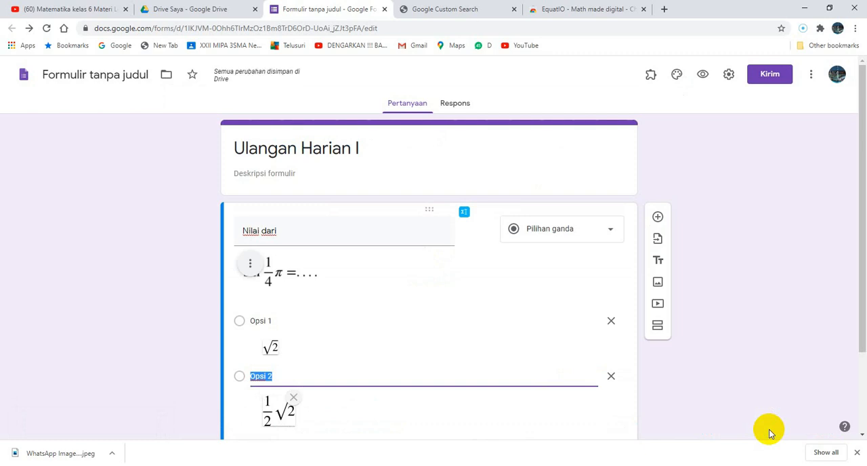
# Add the answer option "Opsi 3", change the number under the root to 3, and insert the equation ½√3 into it.
pyautogui.press('Return')
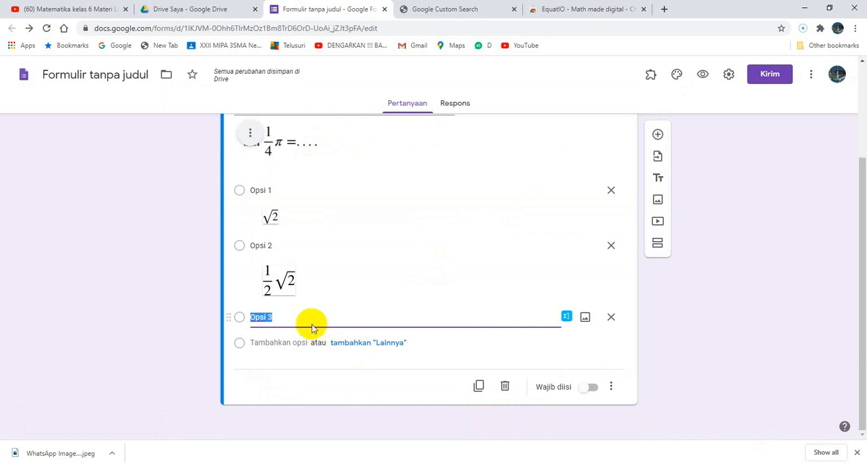
pyautogui.click(566, 318)
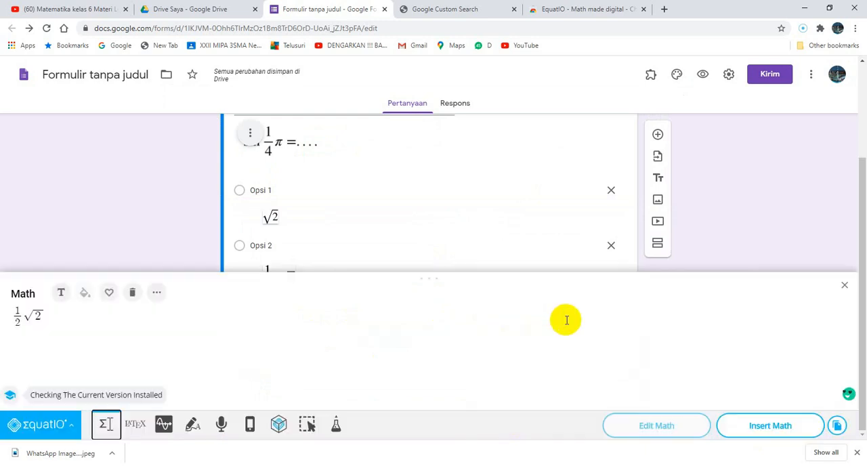
pyautogui.click(39, 316)
pyautogui.press('BackSpace')
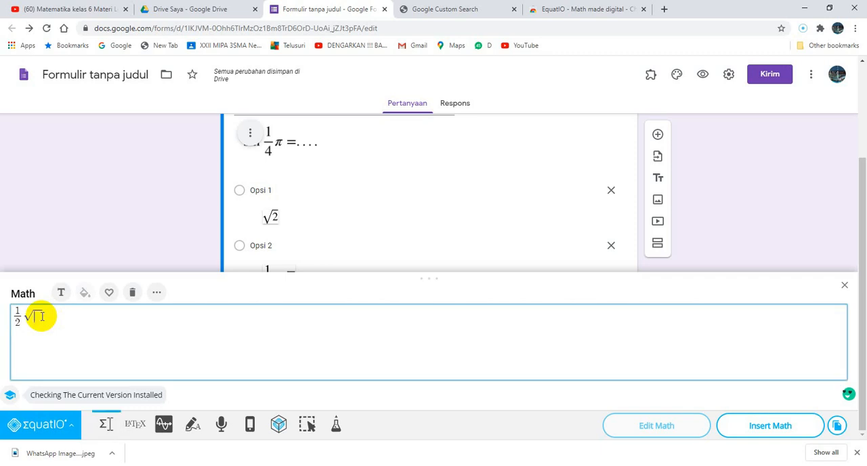
pyautogui.write('3')
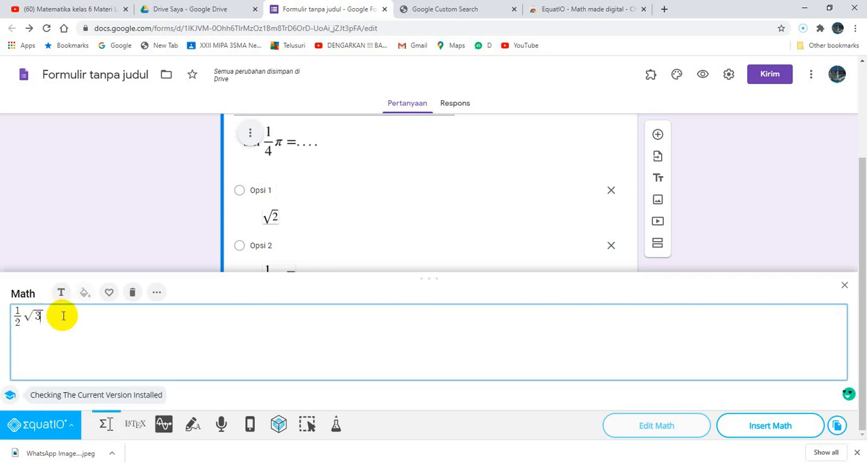
pyautogui.click(770, 428)
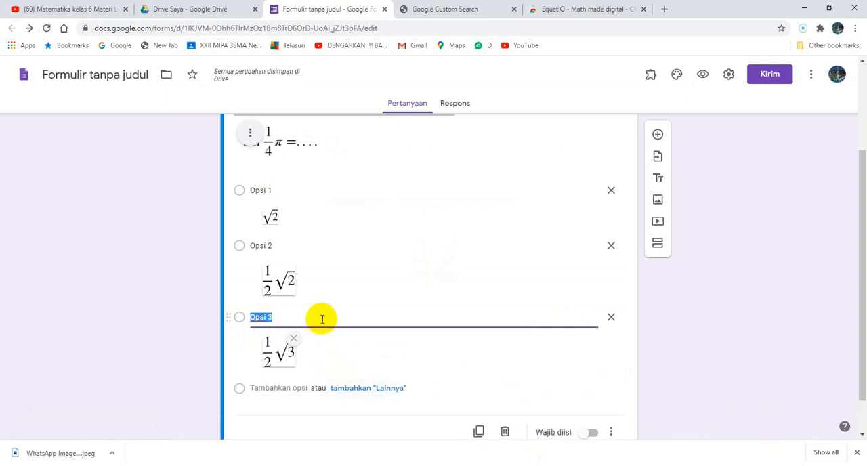
# Add the answer option "Opsi 4" with the equation √3, and a fifth option with the plain text "1".
pyautogui.press('Return')
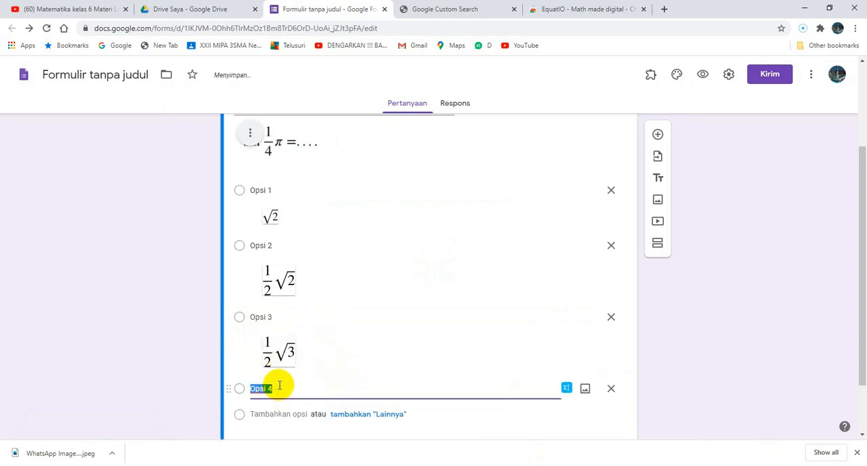
pyautogui.click(567, 390)
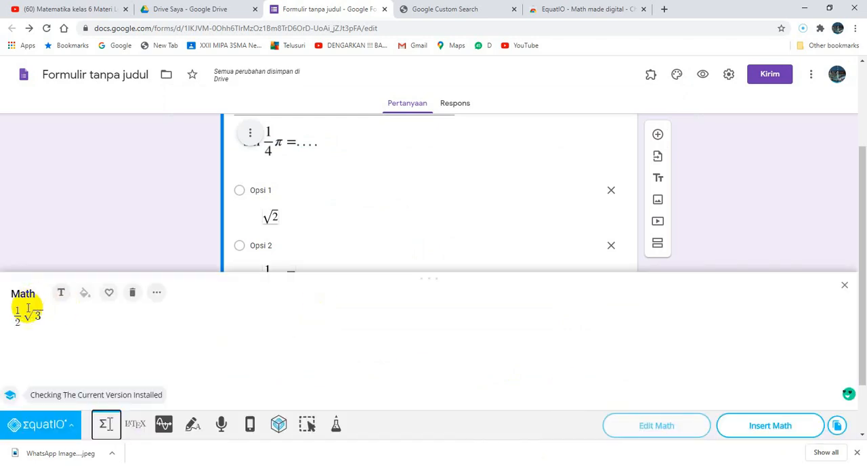
pyautogui.click(25, 316)
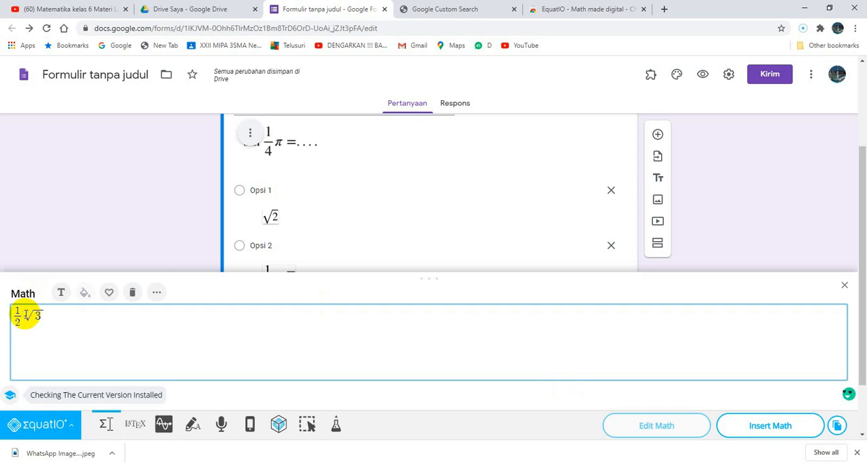
pyautogui.press('BackSpace')
pyautogui.press('BackSpace')
pyautogui.press('BackSpace')
pyautogui.click(770, 425)
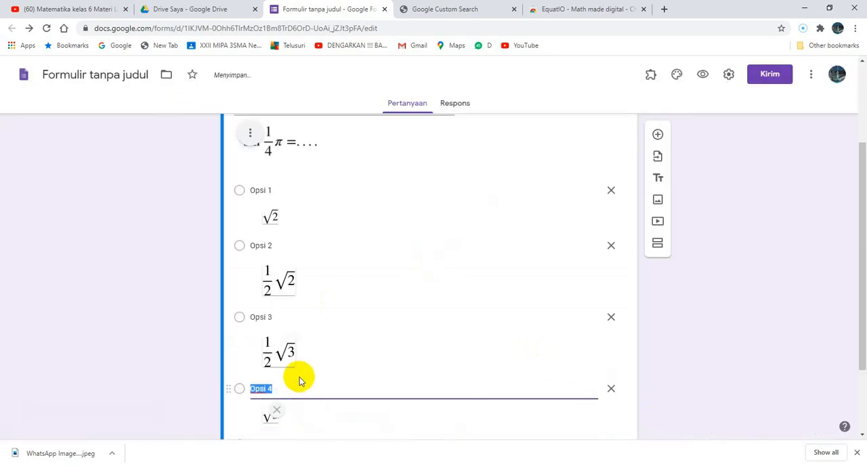
pyautogui.press('Return')
pyautogui.write('1')
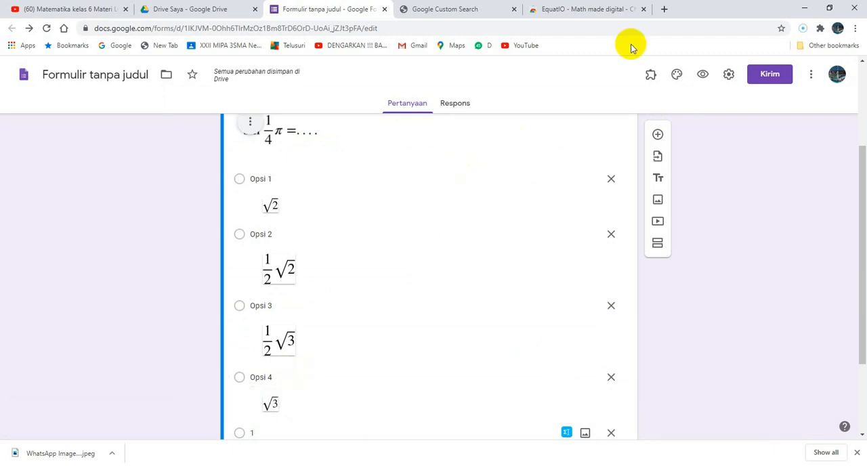
# Preview the form, check the question's equation and all five answer options, and return to the form editor.
pyautogui.click(703, 76)
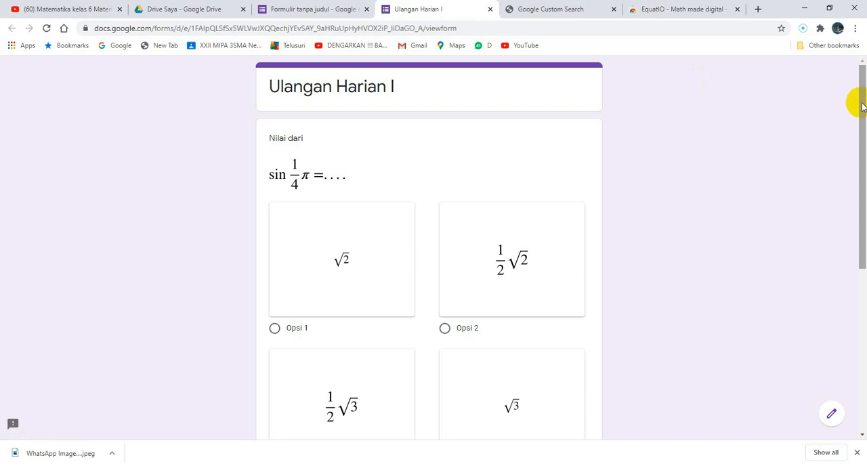
pyautogui.moveTo(862, 121); pyautogui.dragTo(862, 261)
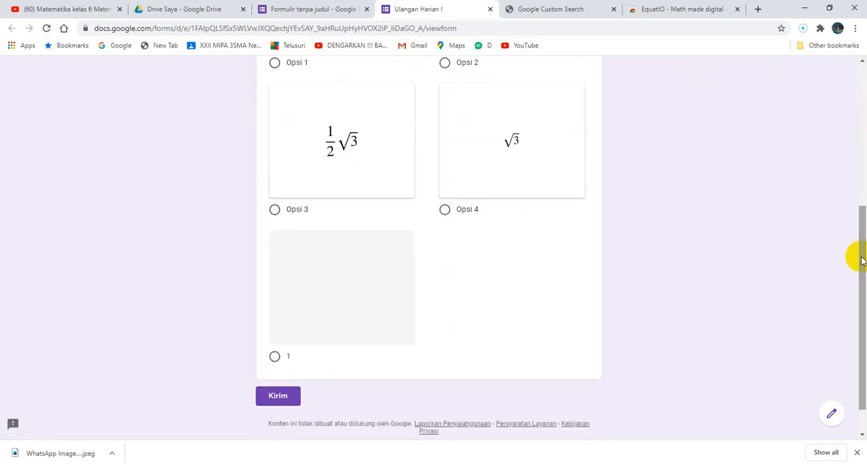
pyautogui.click(306, 14)
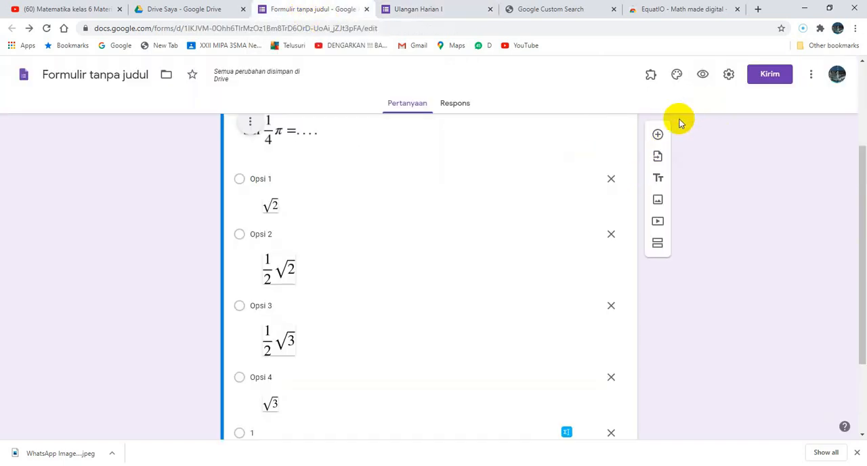
# Add two new questions below the first one and open the math editor for the upper new question.
pyautogui.click(661, 135)
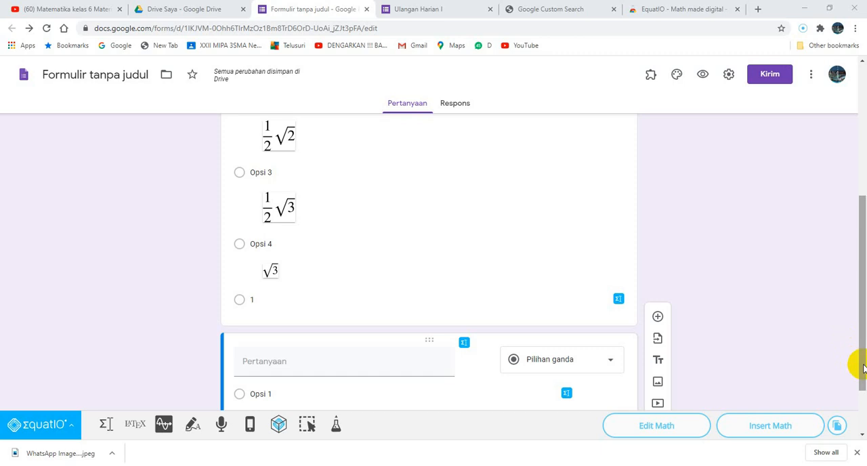
pyautogui.click(659, 324)
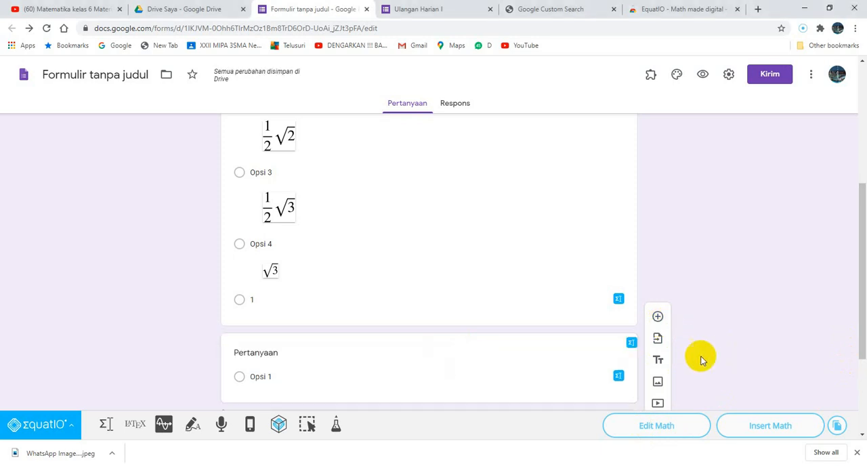
pyautogui.click(630, 350)
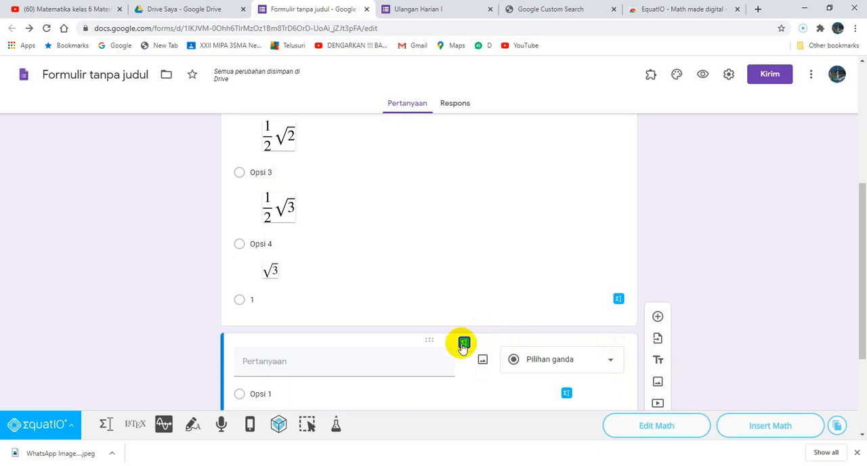
pyautogui.click(106, 425)
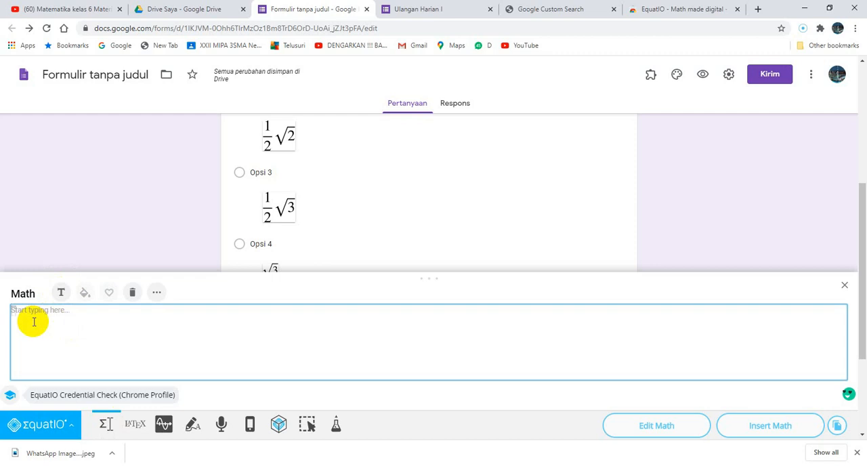
# Write "Diketahui matriks A =" in the math editor as the start of the new question's equation.
pyautogui.write('Di')
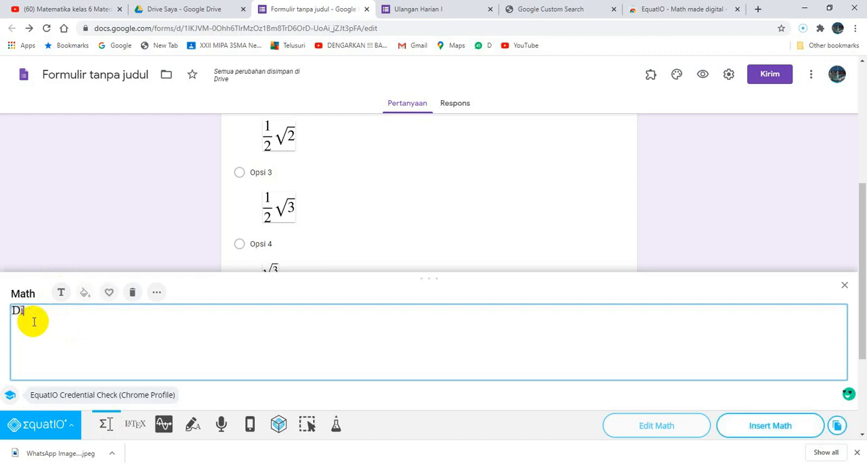
pyautogui.write('ketahui M')
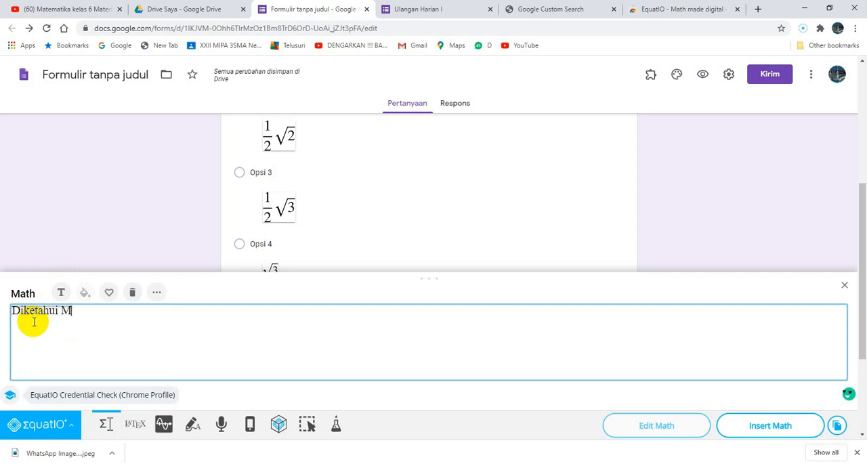
pyautogui.write('atriks')
pyautogui.press('Left')
pyautogui.press('Left')
pyautogui.press('Left')
pyautogui.press('Left')
pyautogui.press('Delete')
pyautogui.write('m')
pyautogui.press('Right')
pyautogui.press('Right')
pyautogui.press('Right')
pyautogui.press('Right')
pyautogui.press('Right')
pyautogui.press('Right')
pyautogui.write('A')
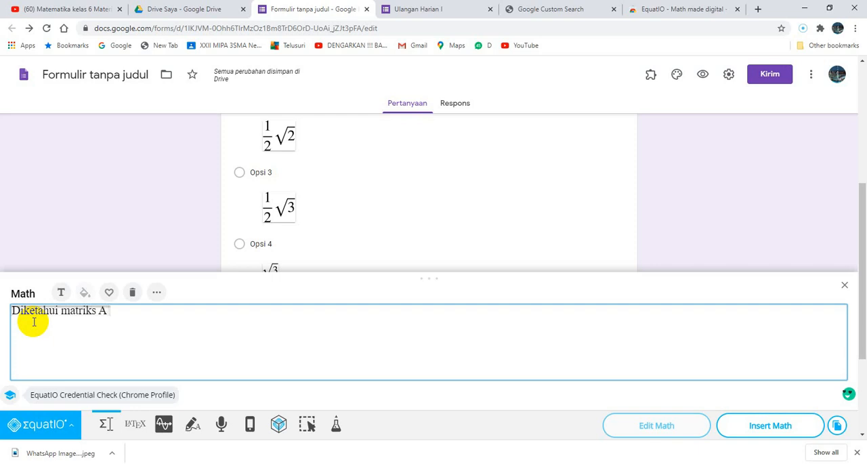
pyautogui.write(' =')
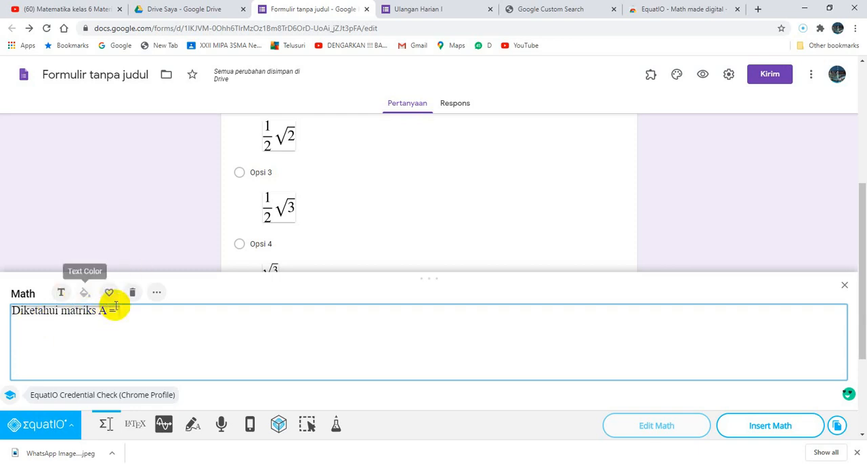
# Insert a 2x2 matrix with square brackets after "A =" in the math editor.
pyautogui.click(158, 296)
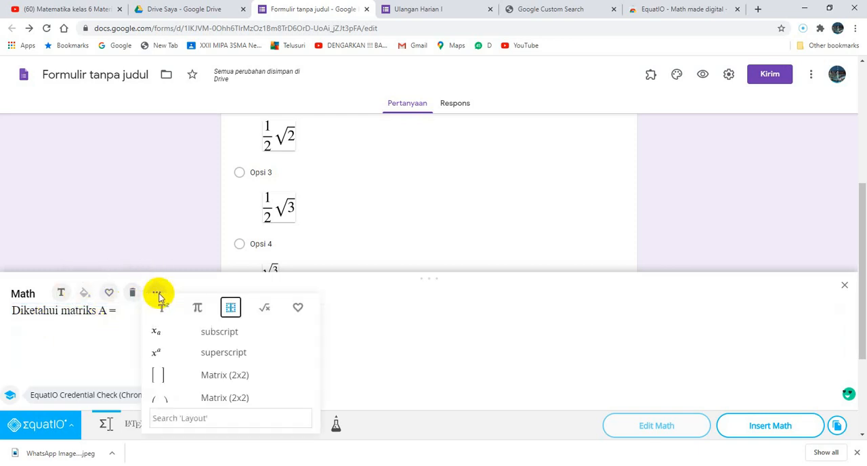
pyautogui.click(197, 310)
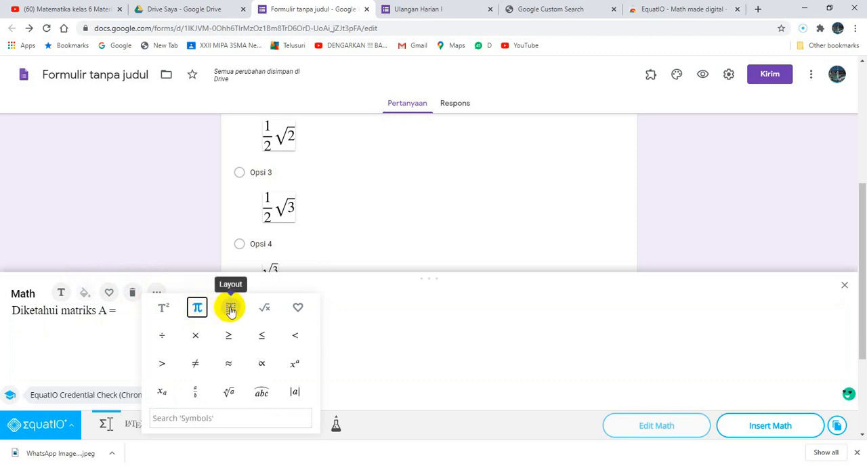
pyautogui.click(230, 309)
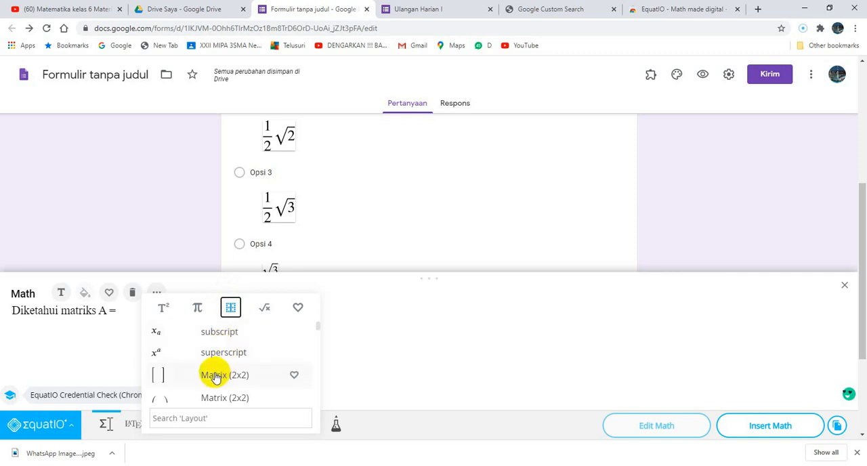
pyautogui.moveTo(319, 329); pyautogui.dragTo(318, 331)
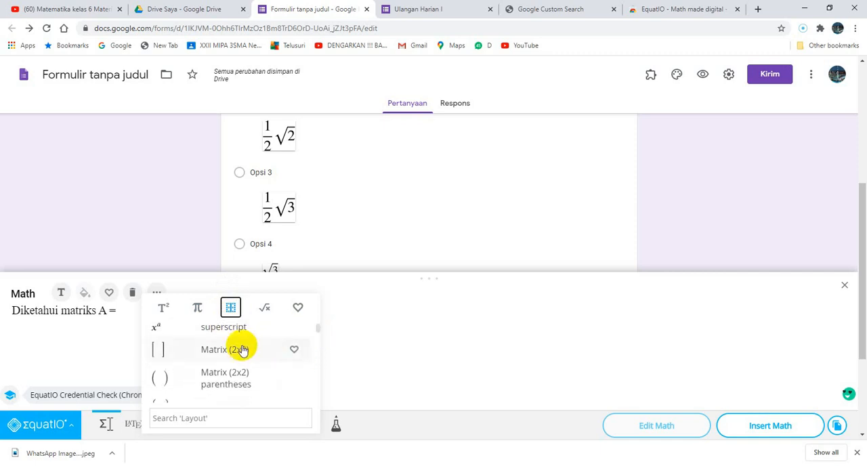
pyautogui.click(221, 349)
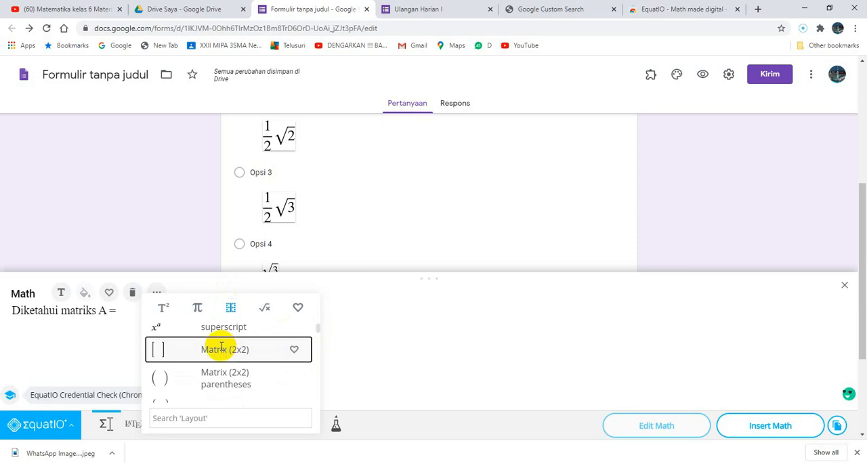
# Fill matrix A with 1 and 2 in the first row and 3 and 4 in the second row.
pyautogui.click(136, 316)
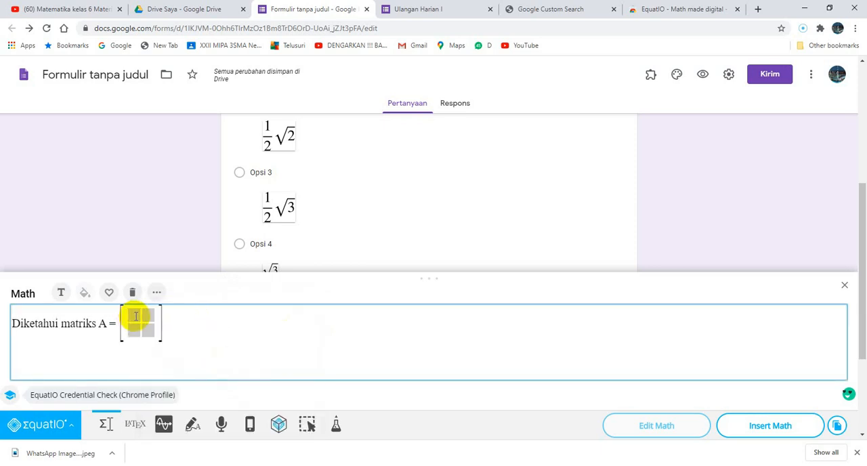
pyautogui.write('1')
pyautogui.click(152, 315)
pyautogui.write('2')
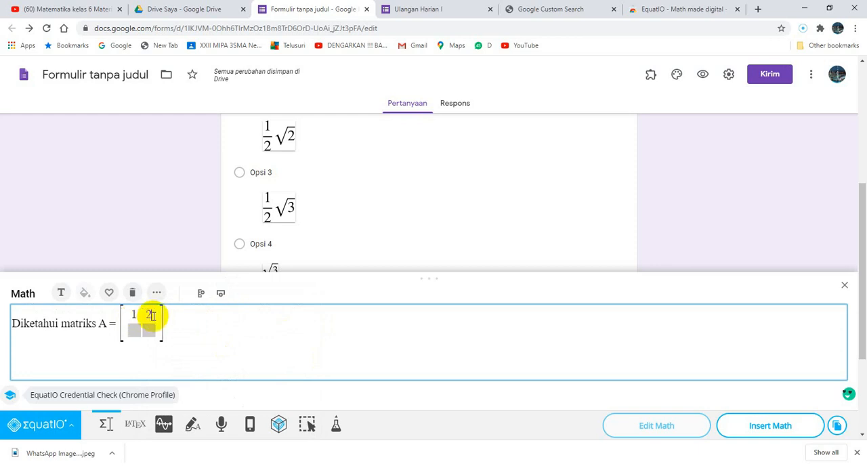
pyautogui.click(136, 329)
pyautogui.write('3')
pyautogui.click(149, 331)
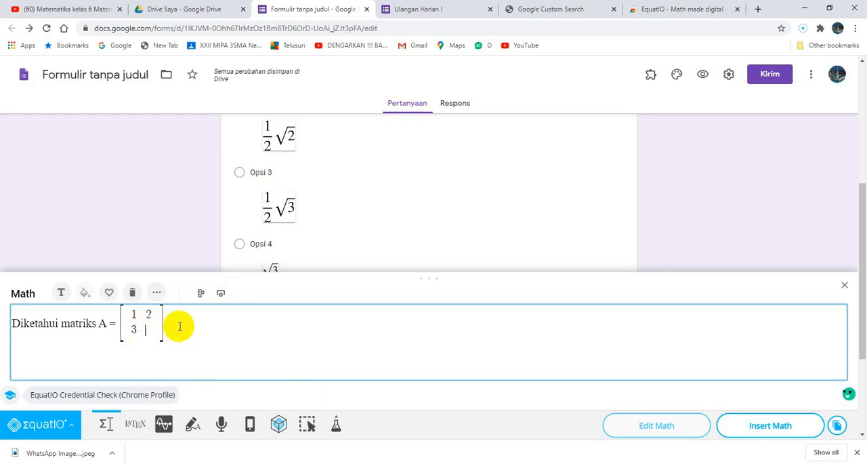
pyautogui.write('4')
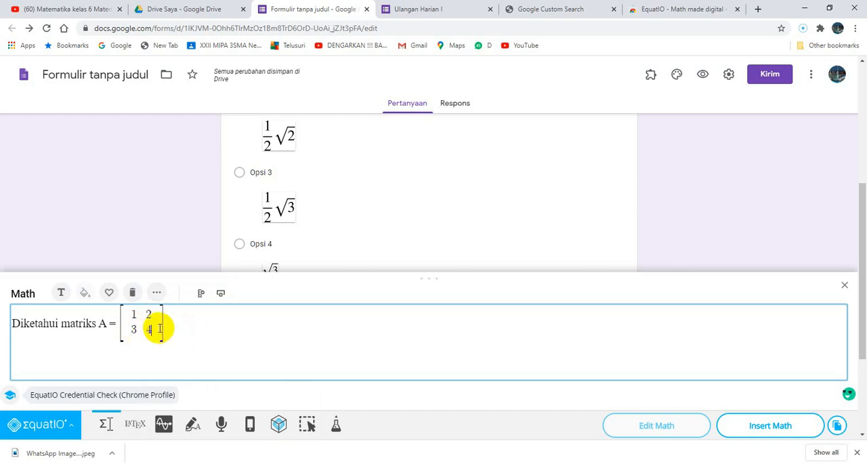
# Continue the equation after matrix A with "; B =", formatting the B as text.
pyautogui.click(177, 328)
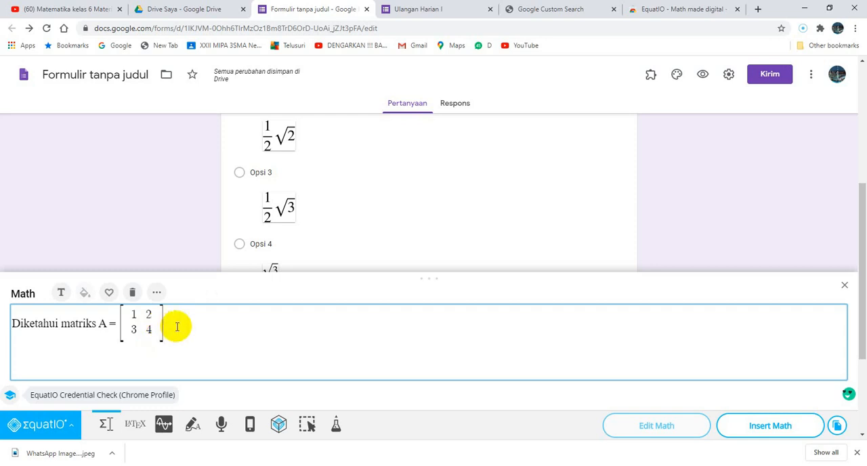
pyautogui.write(',')
pyautogui.write('b')
pyautogui.press('BackSpace')
pyautogui.write('B')
pyautogui.doubleClick(174, 324)
pyautogui.click(61, 292)
pyautogui.click(191, 324)
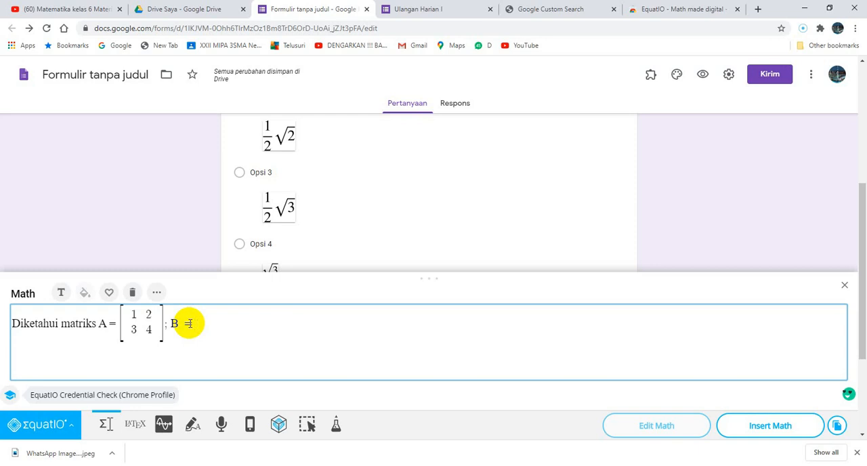
# Insert a 2x2 matrix with parentheses after "B =".
pyautogui.click(157, 293)
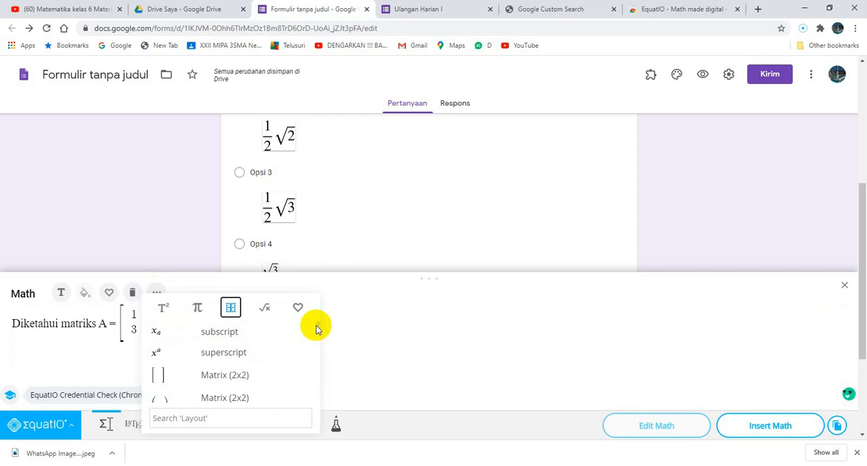
pyautogui.moveTo(318, 327); pyautogui.dragTo(318, 332)
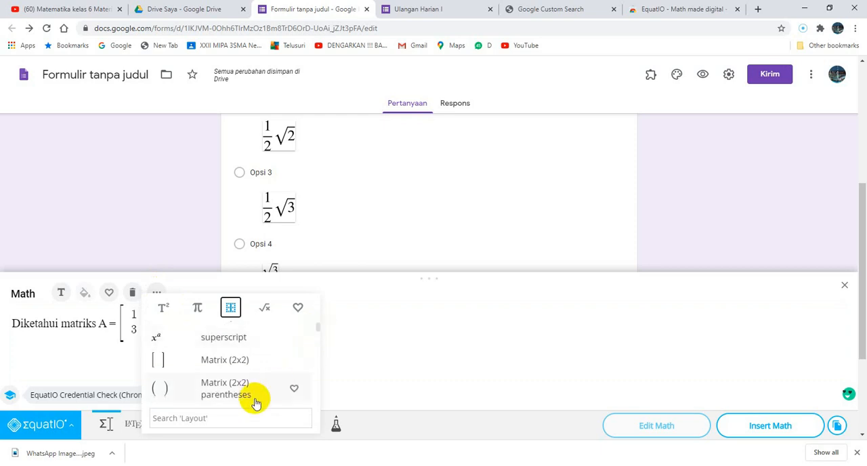
pyautogui.click(229, 397)
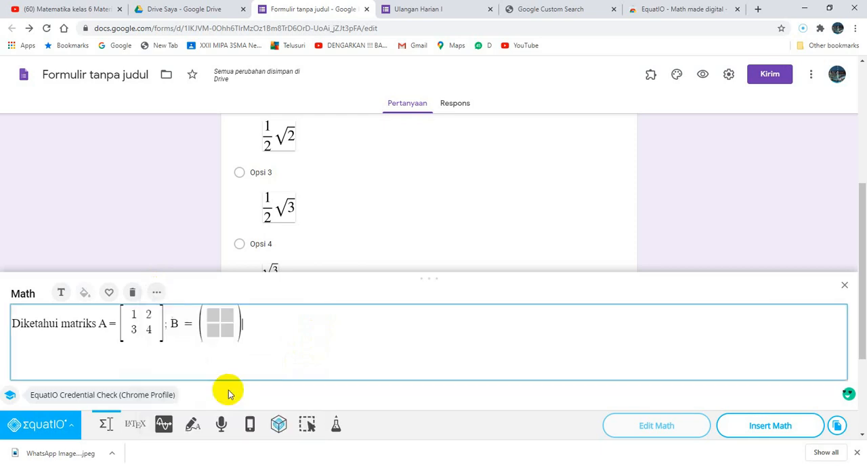
# Fill matrix B with 2 and 2 in the first row and 2 and 3 in the second row.
pyautogui.click(213, 317)
pyautogui.write('2')
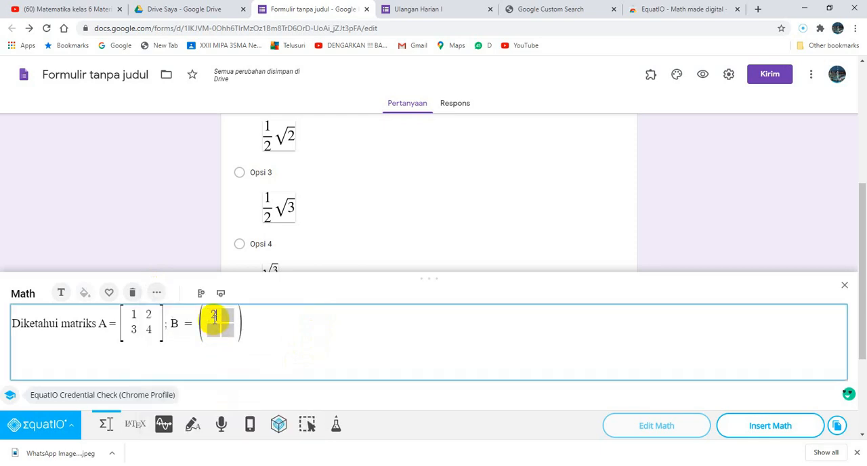
pyautogui.click(227, 315)
pyautogui.write('2')
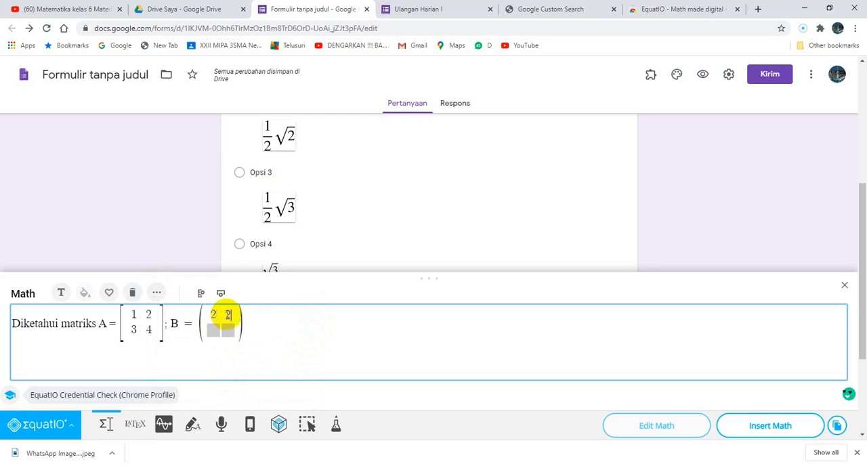
pyautogui.click(216, 332)
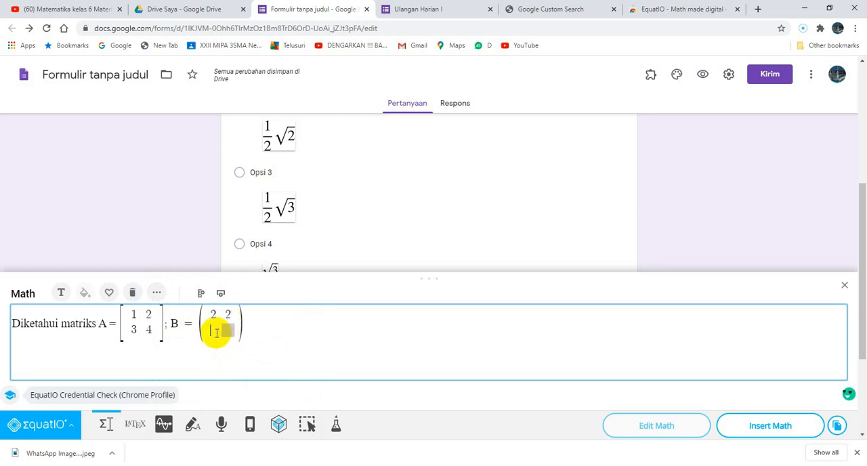
pyautogui.write('2')
pyautogui.click(225, 332)
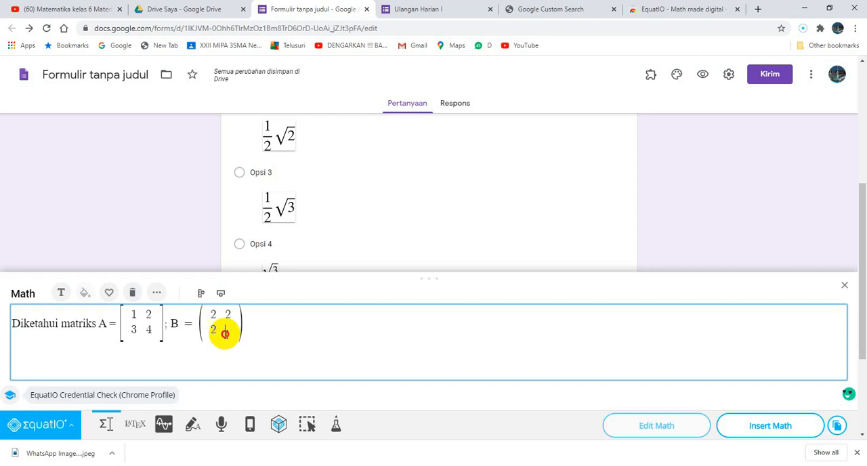
pyautogui.write('2')
pyautogui.press('BackSpace')
pyautogui.write('3')
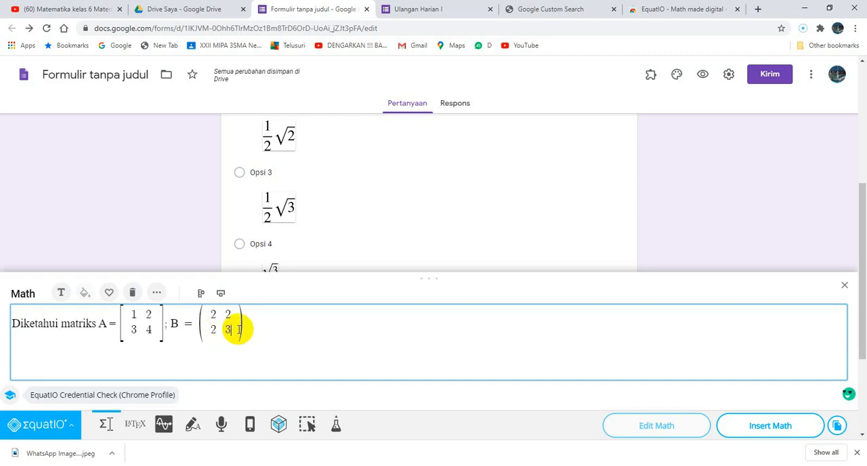
# End the equation with ", A + B = ...." after matrix B and insert the math into the question.
pyautogui.click(248, 325)
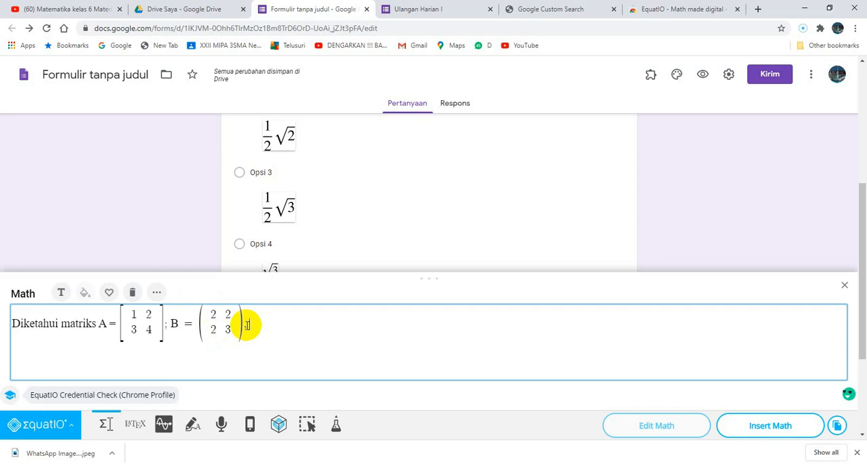
pyautogui.write('4')
pyautogui.press('BackSpace')
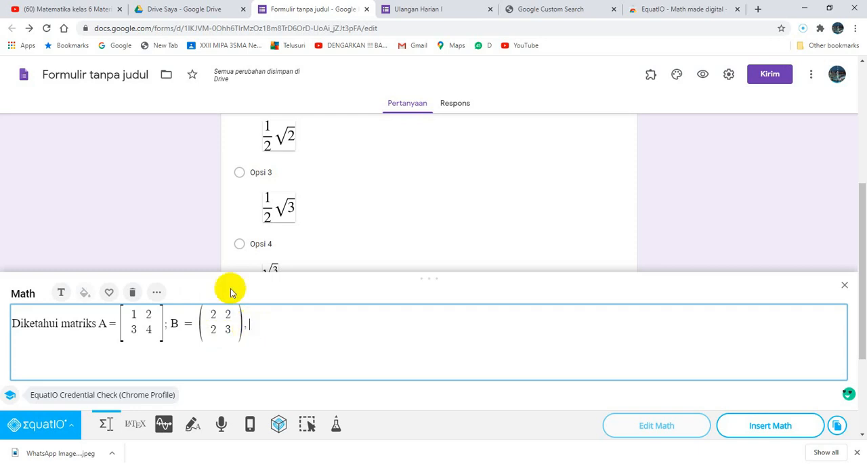
pyautogui.click(61, 292)
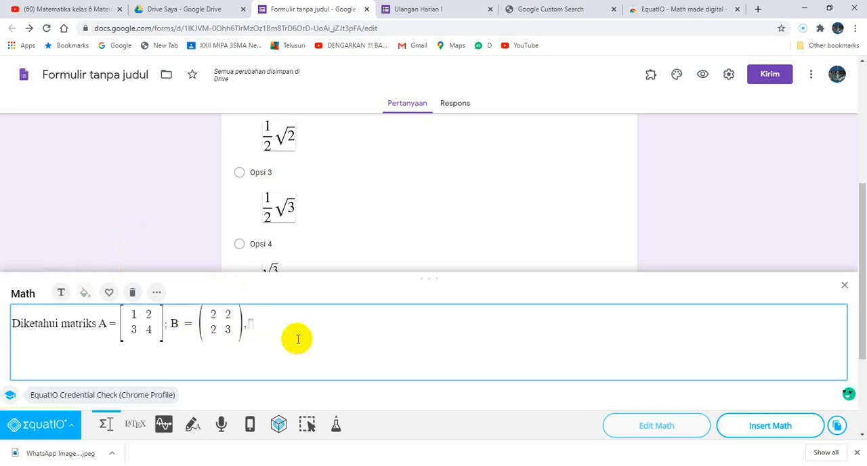
pyautogui.write('A + B = ....')
pyautogui.click(771, 427)
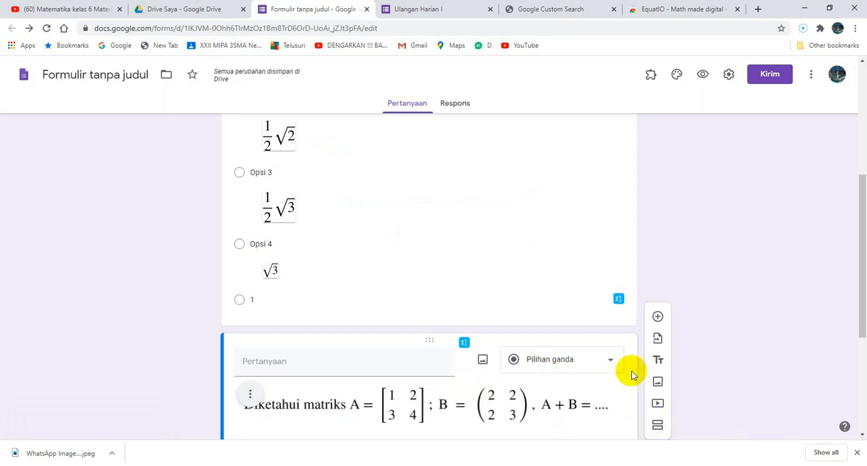
# Open the math editor for the matrix question's "Opsi 1" and delete ", A + B = ...." from the end of the equation.
pyautogui.moveTo(863, 262); pyautogui.dragTo(864, 294)
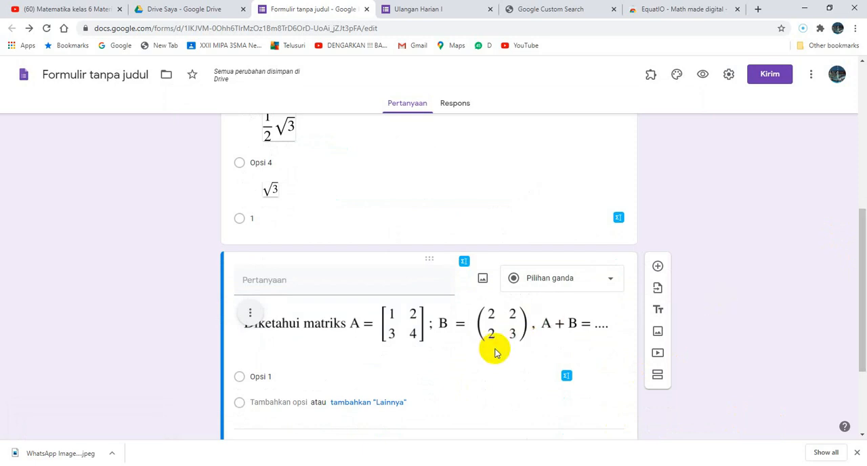
pyautogui.click(284, 374)
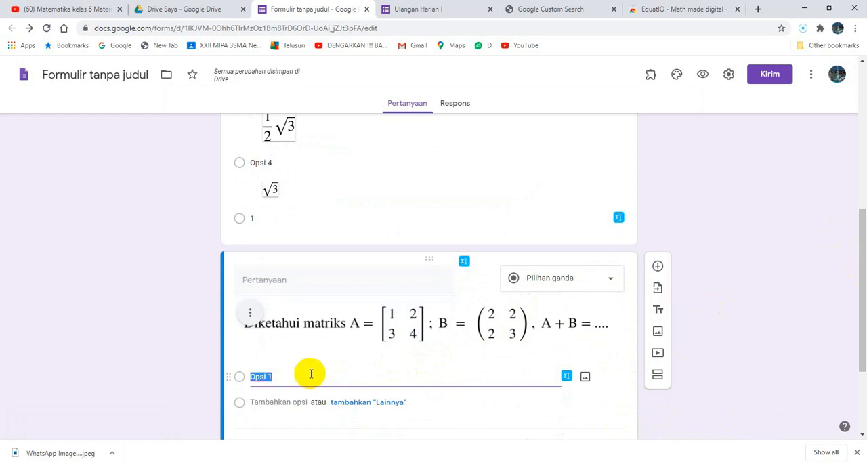
pyautogui.click(567, 376)
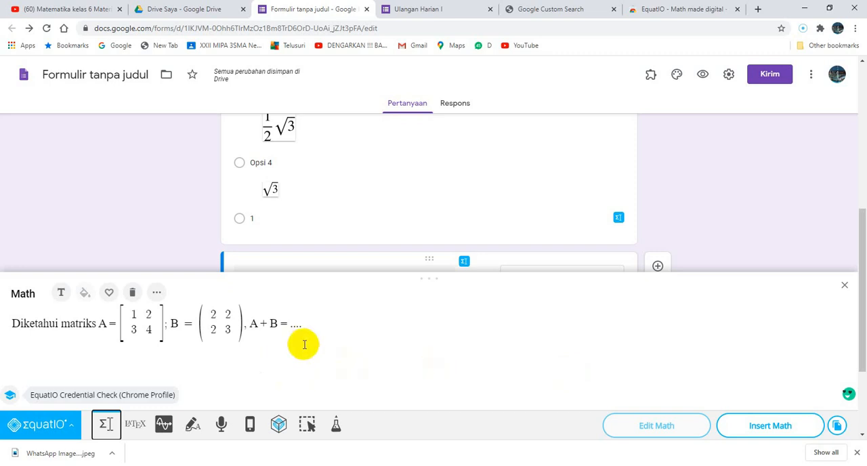
pyautogui.click(319, 330)
pyautogui.press('BackSpace')
pyautogui.press('BackSpace')
pyautogui.press('BackSpace')
pyautogui.press('BackSpace')
pyautogui.press('BackSpace')
pyautogui.press('BackSpace')
pyautogui.press('BackSpace')
pyautogui.press('BackSpace')
pyautogui.press('BackSpace')
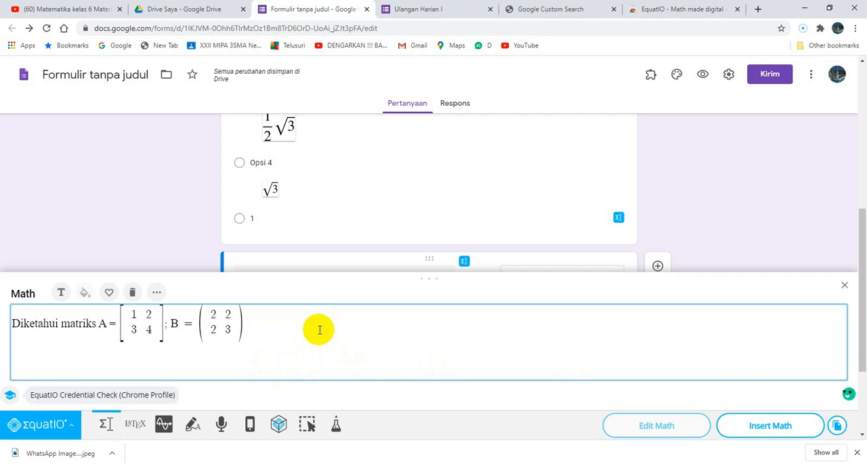
# Delete everything in front of the parenthesized matrix so only that matrix is left in the math editor.
pyautogui.click(196, 325)
pyautogui.press('BackSpace')
pyautogui.press('BackSpace')
pyautogui.press('BackSpace')
pyautogui.press('BackSpace')
pyautogui.press('BackSpace')
pyautogui.press('BackSpace')
pyautogui.press('BackSpace')
pyautogui.press('BackSpace')
pyautogui.press('BackSpace')
pyautogui.press('BackSpace')
pyautogui.press('BackSpace')
pyautogui.press('BackSpace')
pyautogui.press('BackSpace')
pyautogui.press('BackSpace')
pyautogui.press('BackSpace')
pyautogui.press('BackSpace')
pyautogui.press('BackSpace')
pyautogui.press('BackSpace')
pyautogui.press('BackSpace')
pyautogui.press('BackSpace')
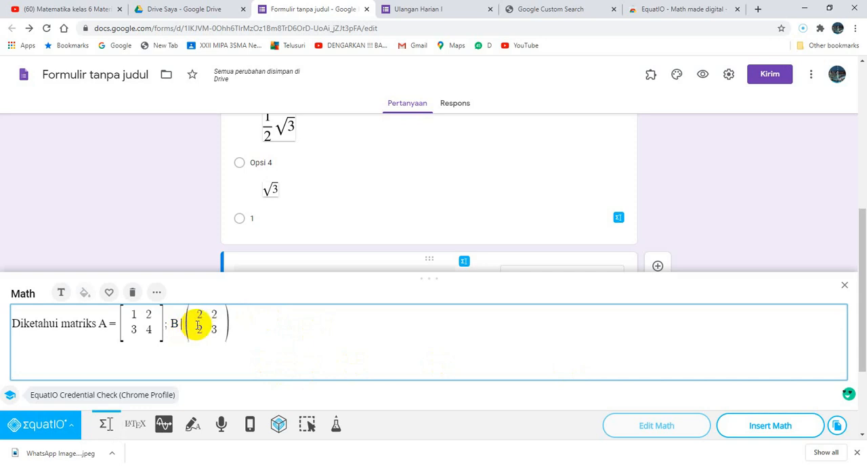
pyautogui.press('BackSpace')
pyautogui.press('BackSpace')
pyautogui.press('BackSpace')
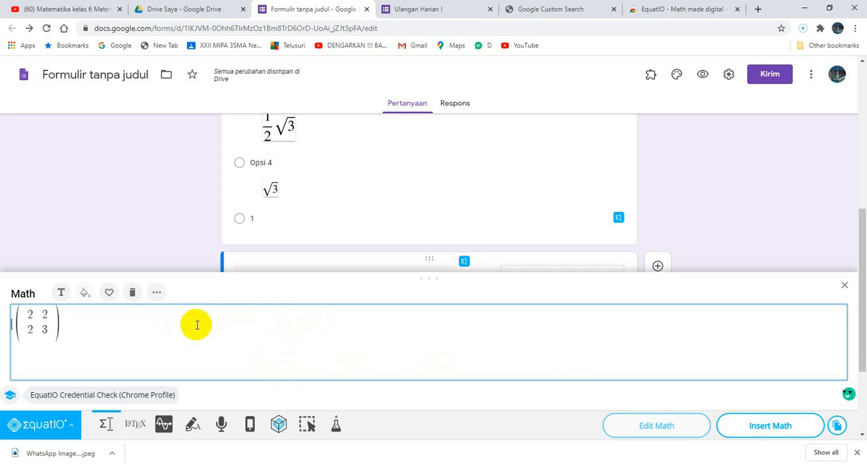
pyautogui.press('BackSpace')
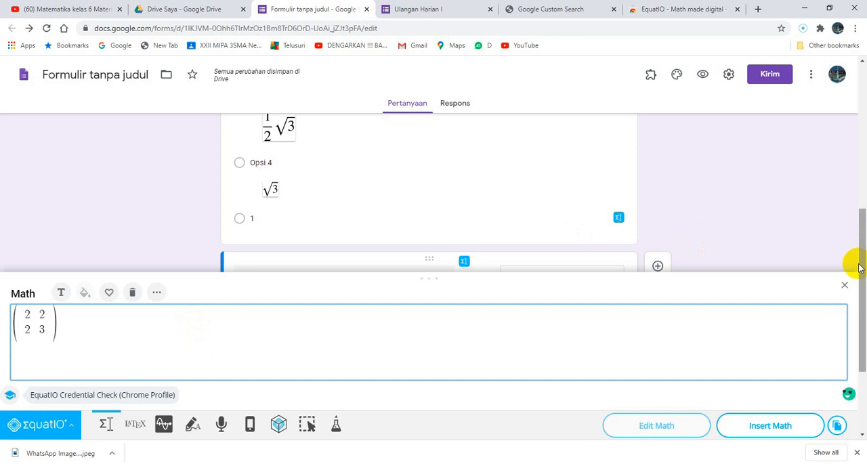
# Change the top row of the matrix for the matrix question's "Opsi 1" to 3 and 4.
pyautogui.moveTo(859, 268); pyautogui.dragTo(861, 337)
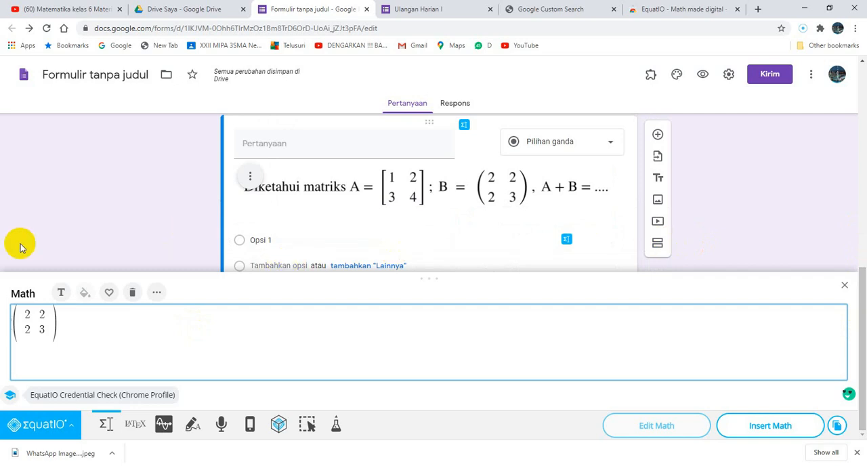
pyautogui.click(33, 314)
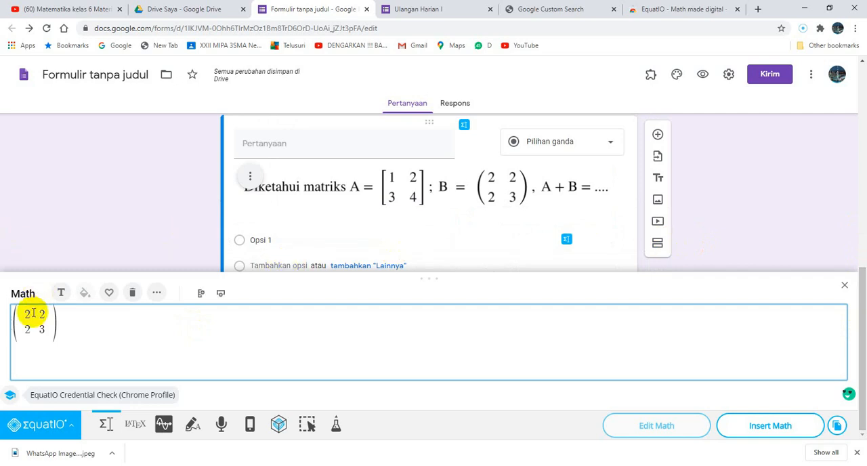
pyautogui.press('BackSpace')
pyautogui.write('3')
pyautogui.click(45, 313)
pyautogui.press('BackSpace')
pyautogui.write('4')
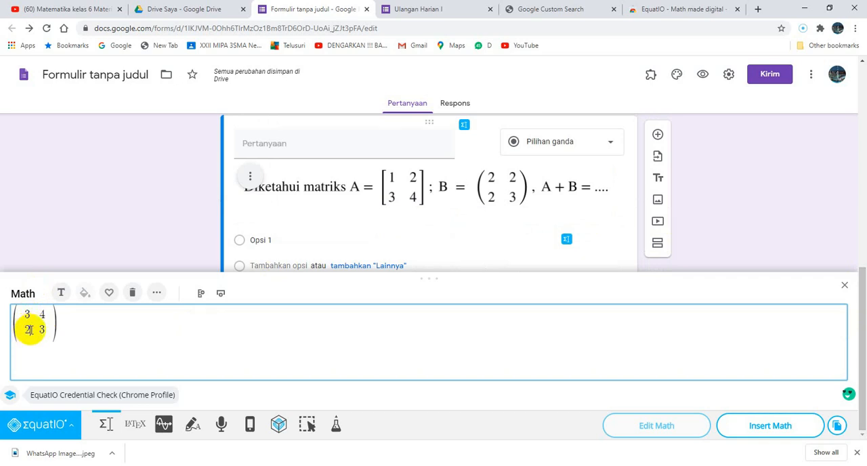
# Set the matrix's bottom row to 5 and 7 and insert the math into "Opsi 1".
pyautogui.click(29, 330)
pyautogui.press('BackSpace')
pyautogui.write('5')
pyautogui.click(48, 330)
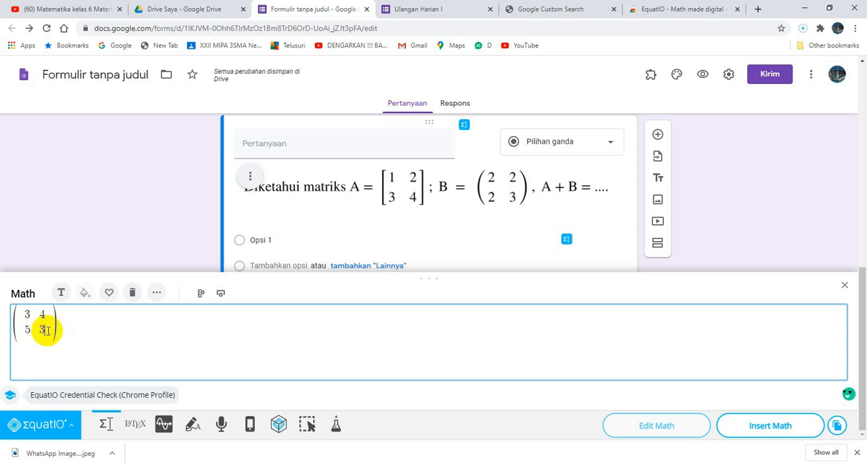
pyautogui.press('BackSpace')
pyautogui.write('7')
pyautogui.click(770, 426)
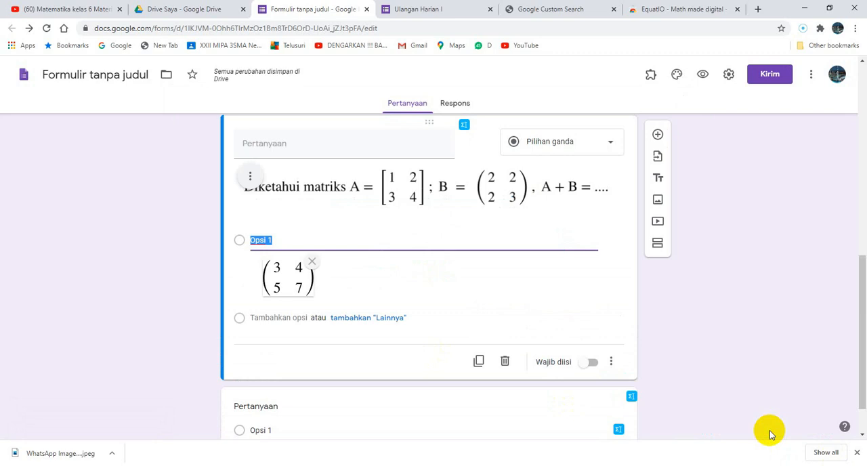
# Add "Opsi 2" to the matrix question and insert a matrix with 4 and 3 above 5 and 7.
pyautogui.press('Return')
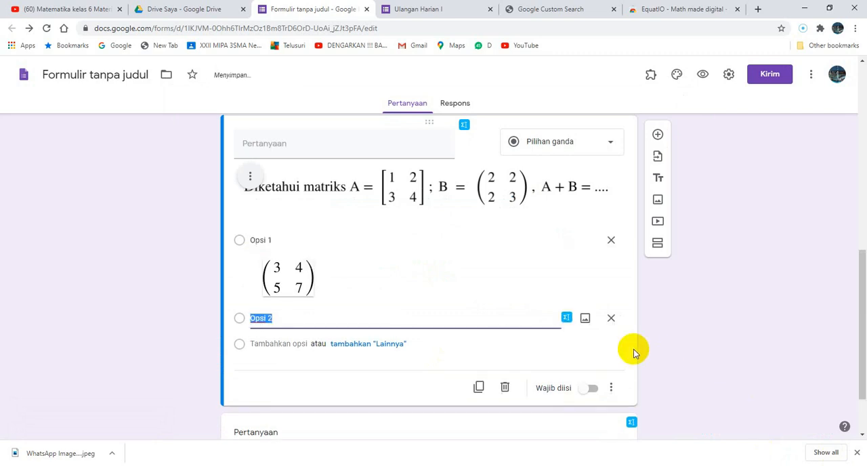
pyautogui.click(567, 318)
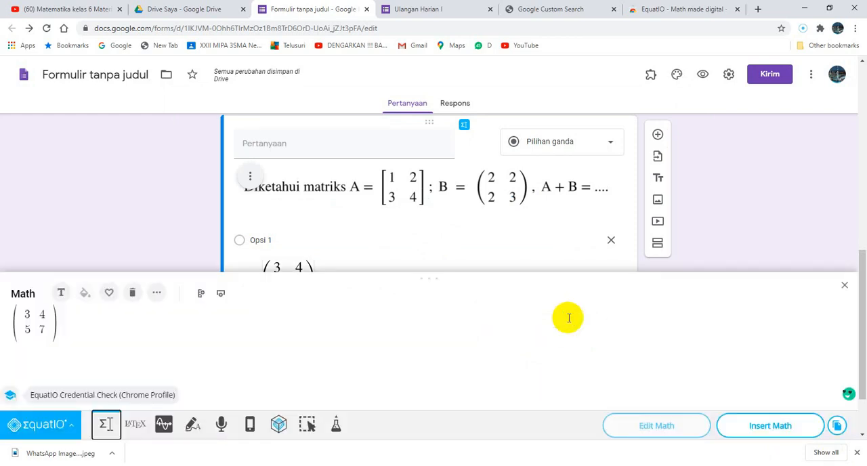
pyautogui.click(34, 315)
pyautogui.press('BackSpace')
pyautogui.write('4')
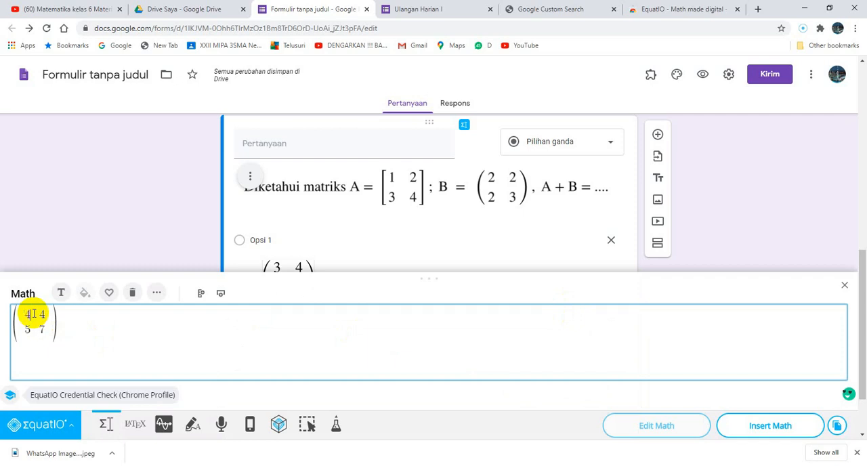
pyautogui.click(50, 313)
pyautogui.press('BackSpace')
pyautogui.write('3')
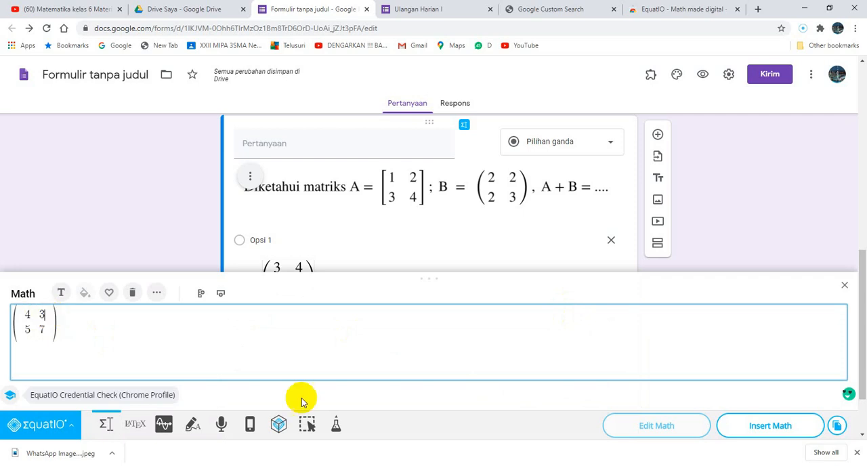
pyautogui.click(774, 422)
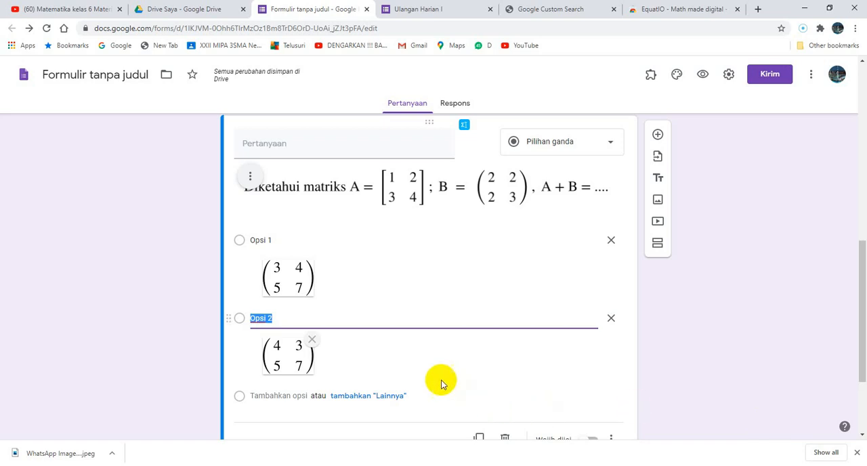
# Add a new question below the matrix question and open an empty math editor for its question text.
pyautogui.click(658, 135)
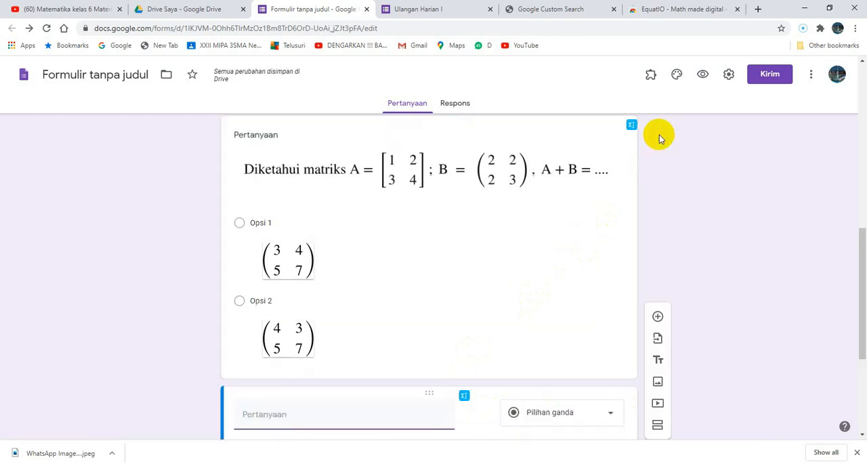
pyautogui.moveTo(862, 284); pyautogui.dragTo(860, 319)
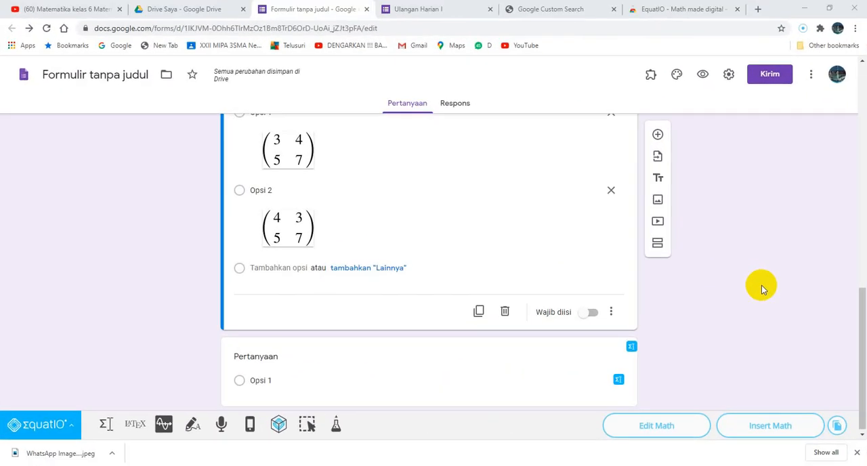
pyautogui.click(660, 134)
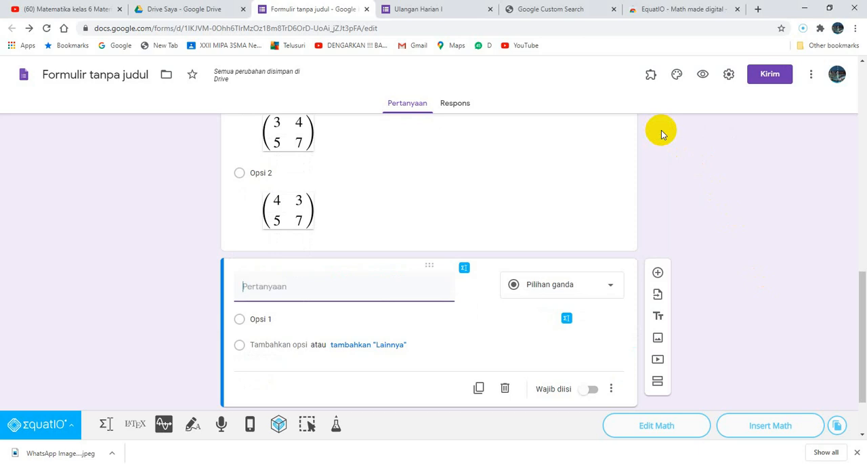
pyautogui.click(464, 269)
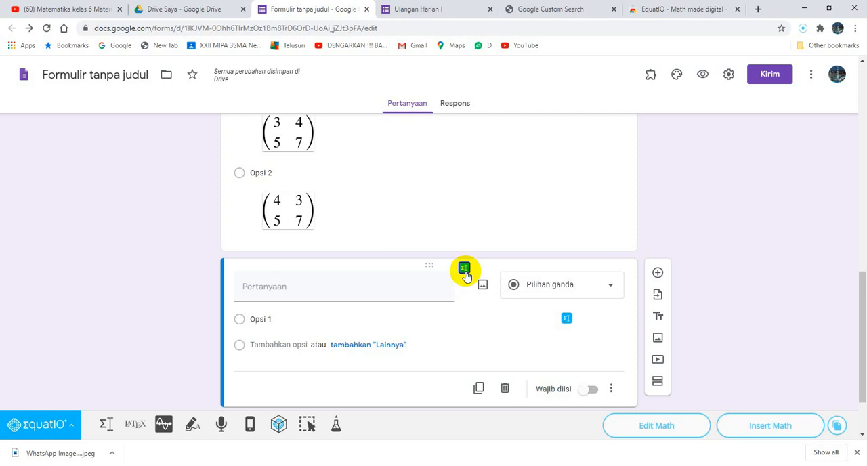
pyautogui.click(109, 427)
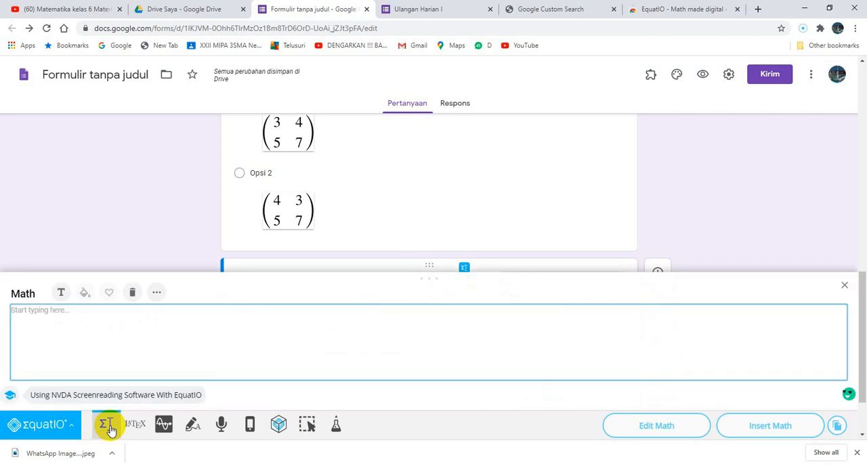
# Write "Saya" in bold followed by "Saya" in italics in the math editor.
pyautogui.click(156, 292)
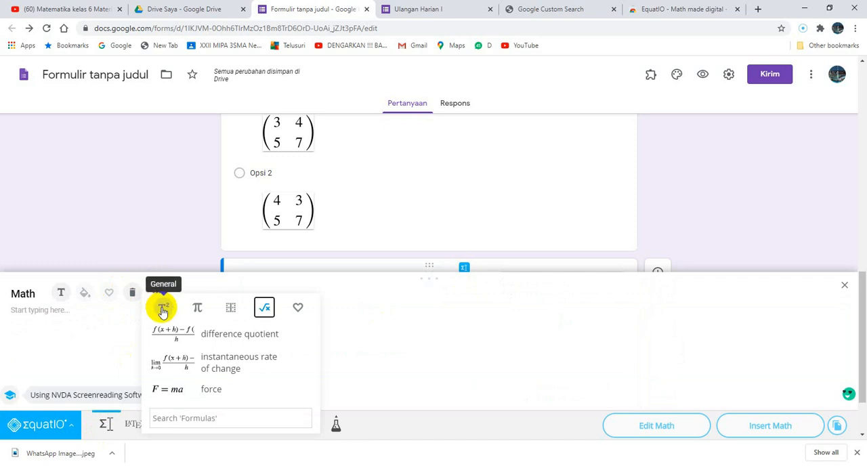
pyautogui.click(163, 311)
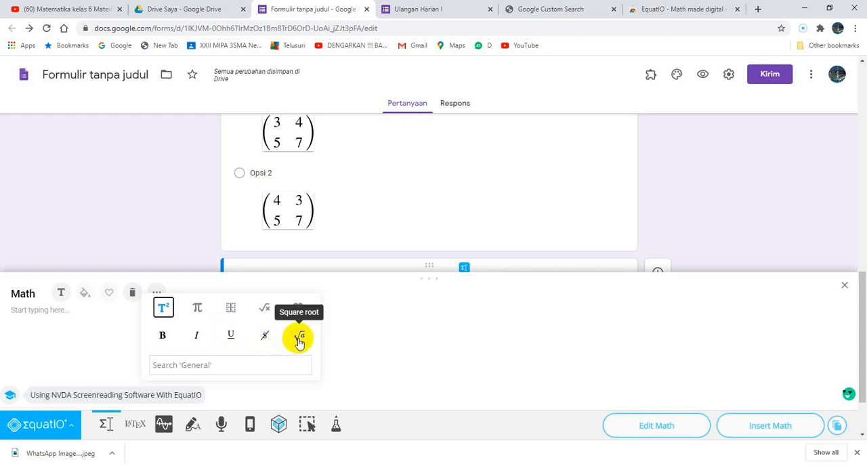
pyautogui.click(164, 337)
pyautogui.write('Sa')
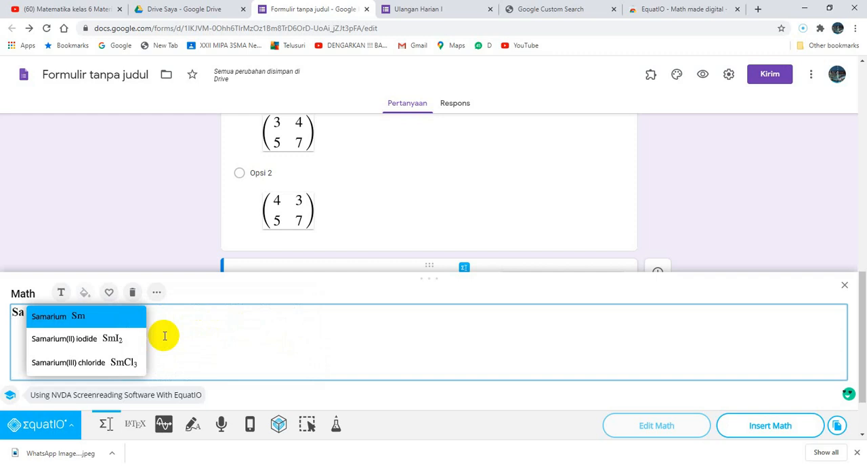
pyautogui.write('ya')
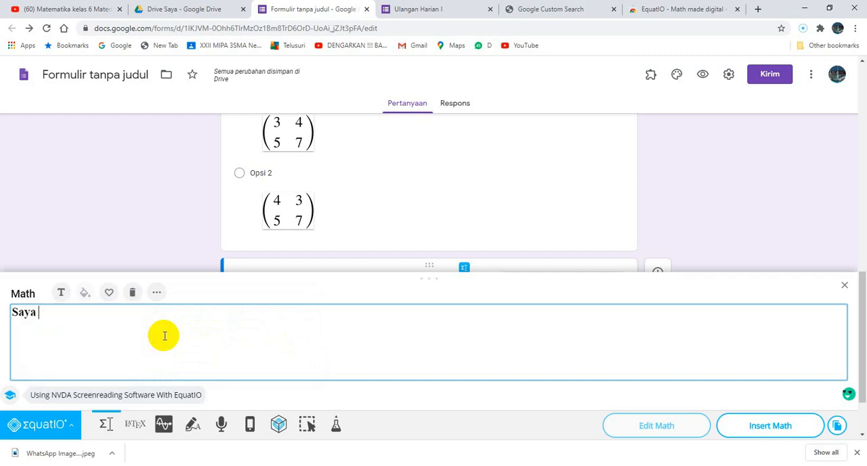
pyautogui.click(156, 292)
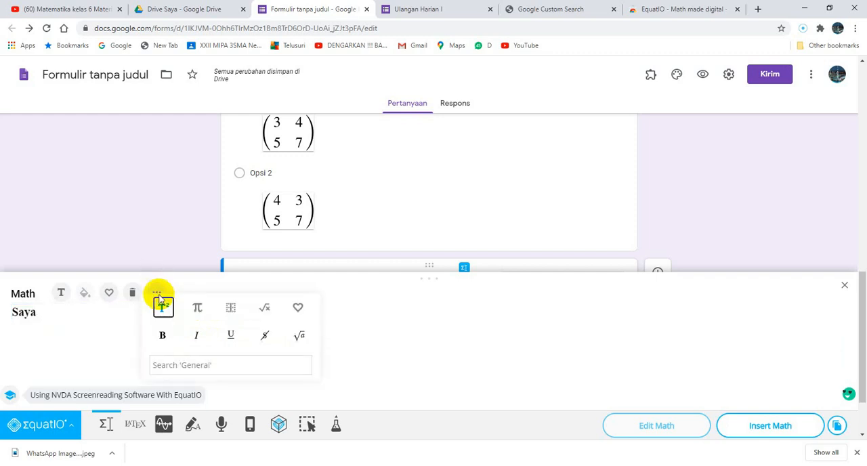
pyautogui.click(197, 336)
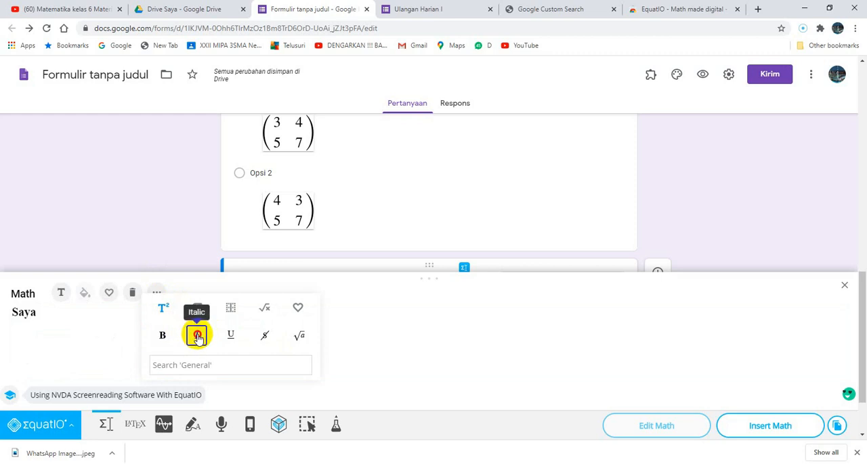
pyautogui.write('Sa')
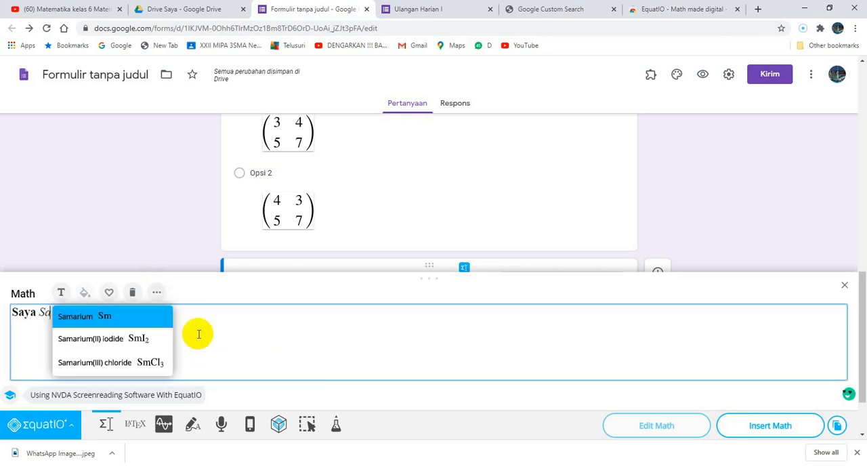
pyautogui.write('ya')
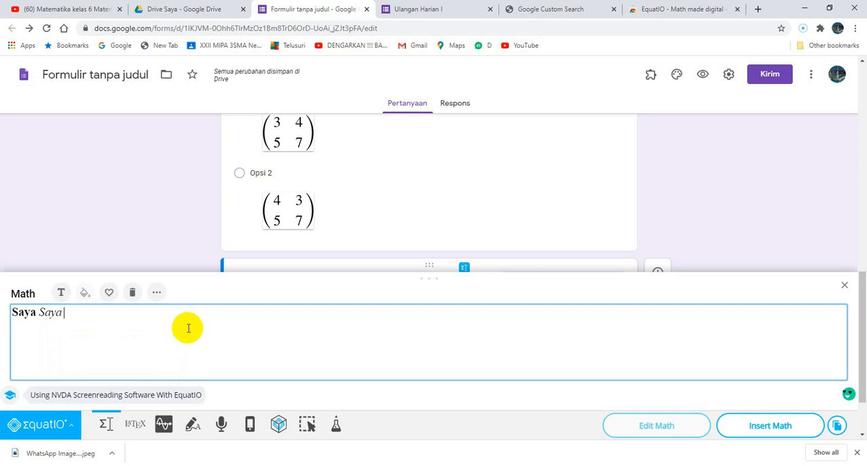
# Add an underlined "Saya" and a struck-through "Saya" after the italic word.
pyautogui.click(156, 293)
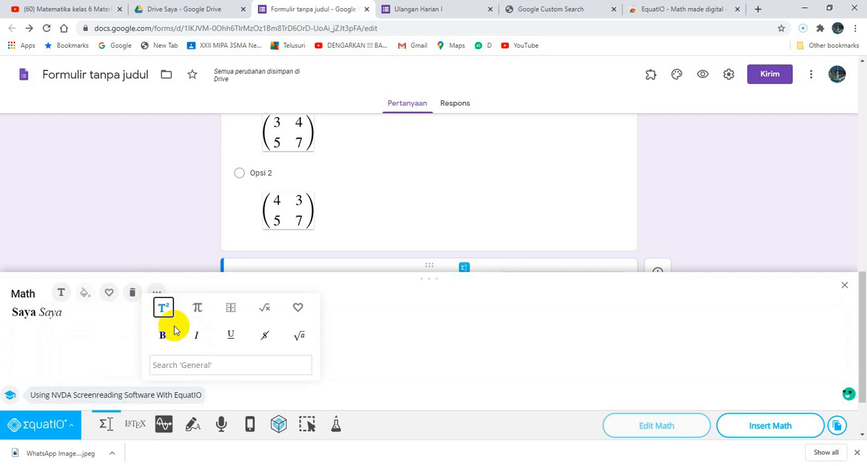
pyautogui.click(229, 336)
pyautogui.write('Sa')
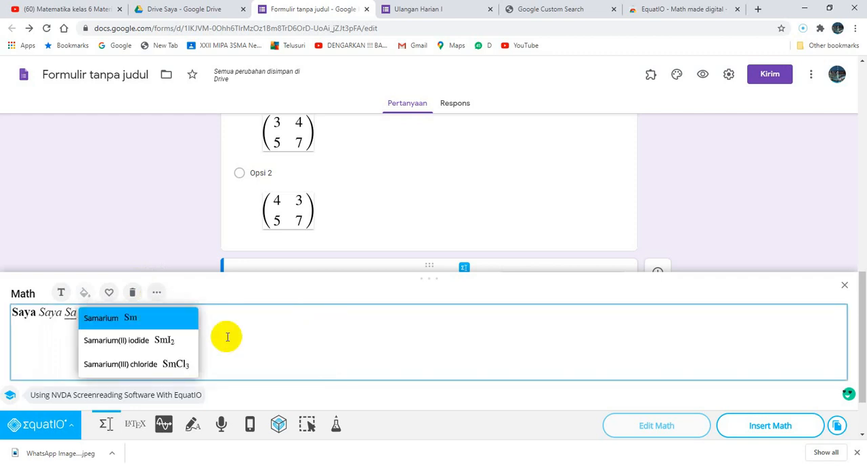
pyautogui.write('ya')
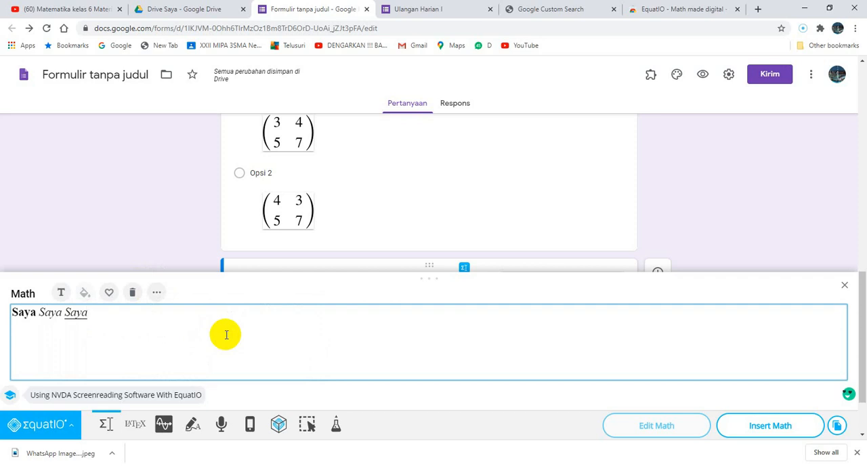
pyautogui.click(162, 296)
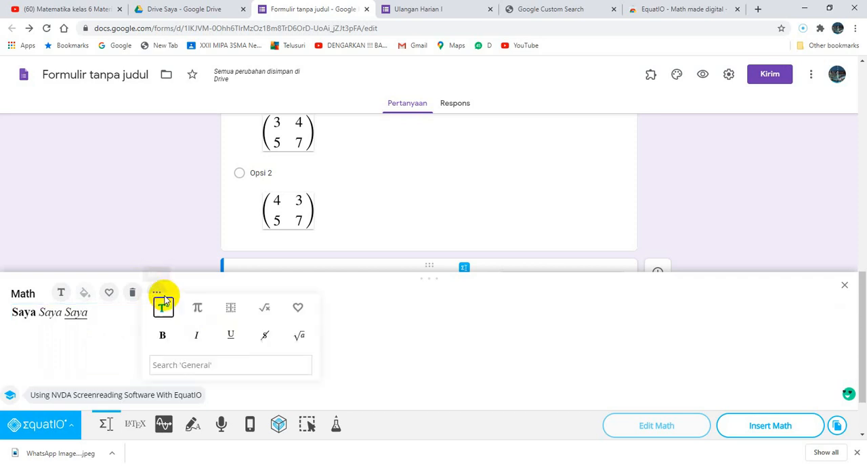
pyautogui.click(266, 338)
pyautogui.write('Saya')
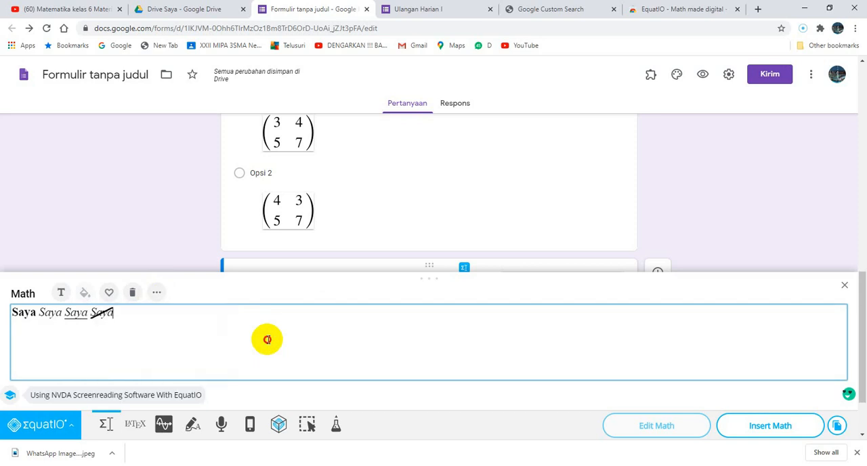
# Append the square root of 2 and the square root of 3, each with a comma, after the struck-through word.
pyautogui.click(157, 293)
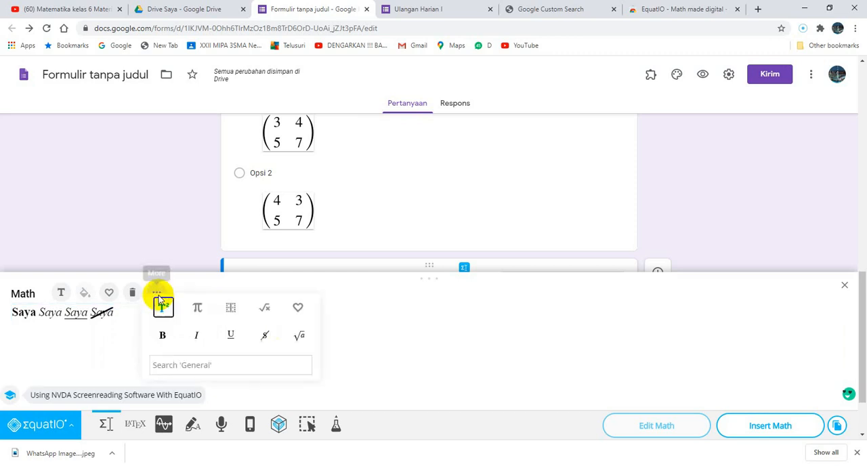
pyautogui.click(295, 333)
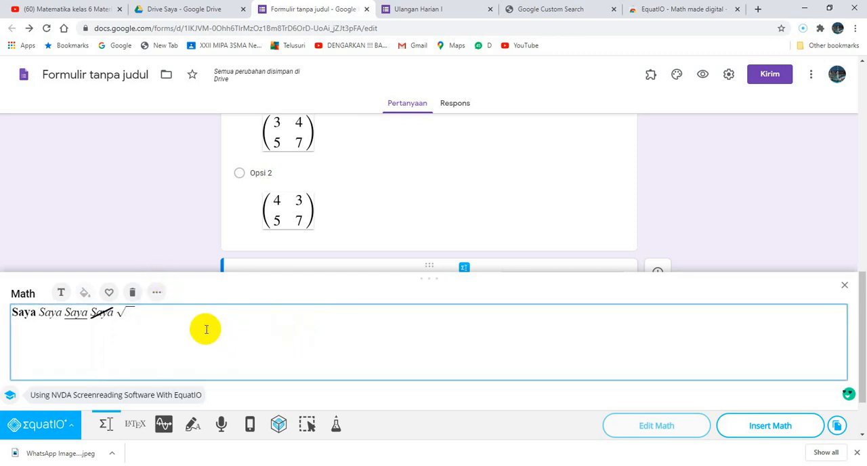
pyautogui.write('2')
pyautogui.press('Right')
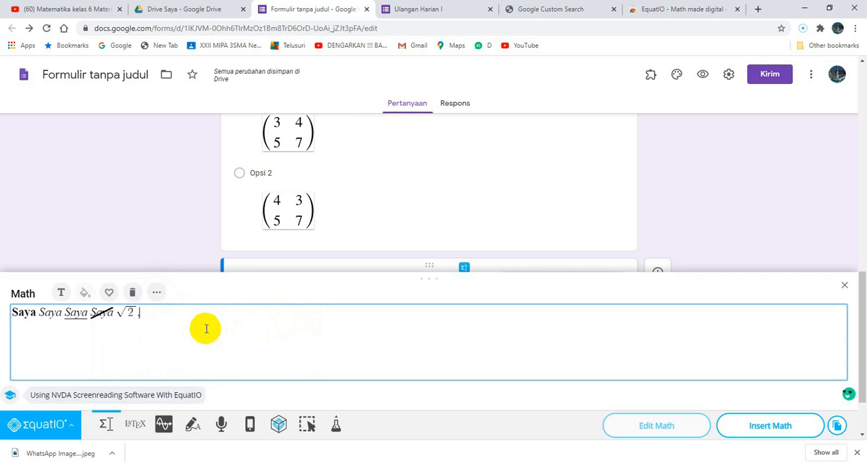
pyautogui.click(162, 294)
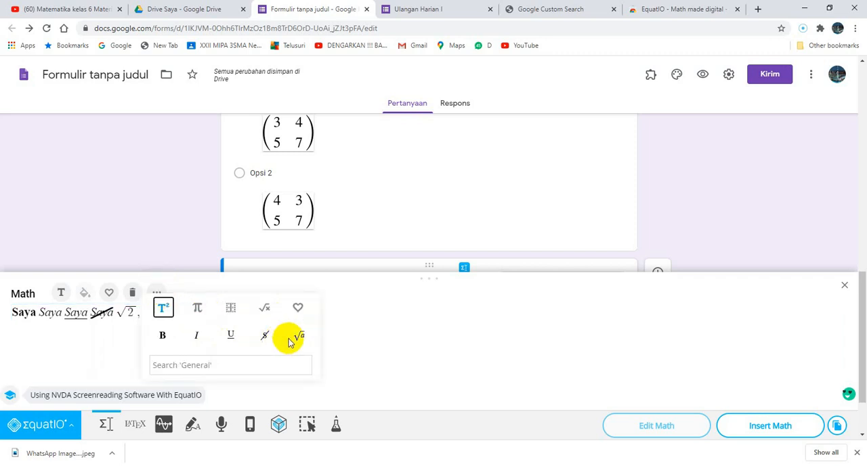
pyautogui.click(305, 338)
pyautogui.write('3.')
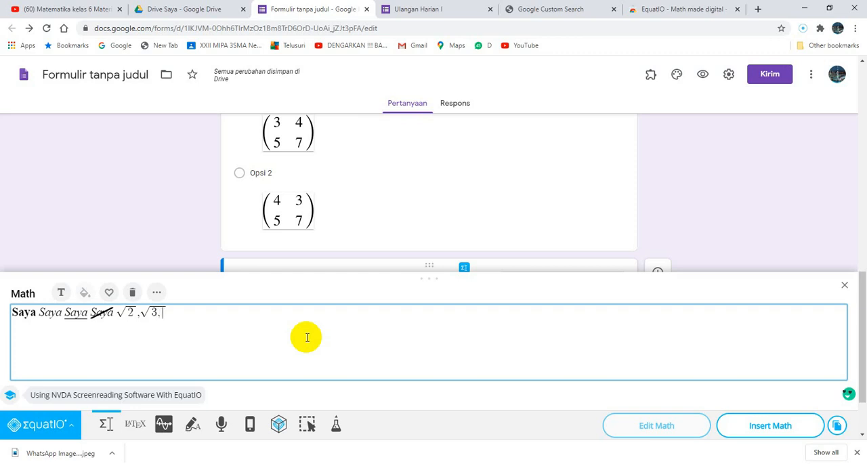
pyautogui.click(159, 292)
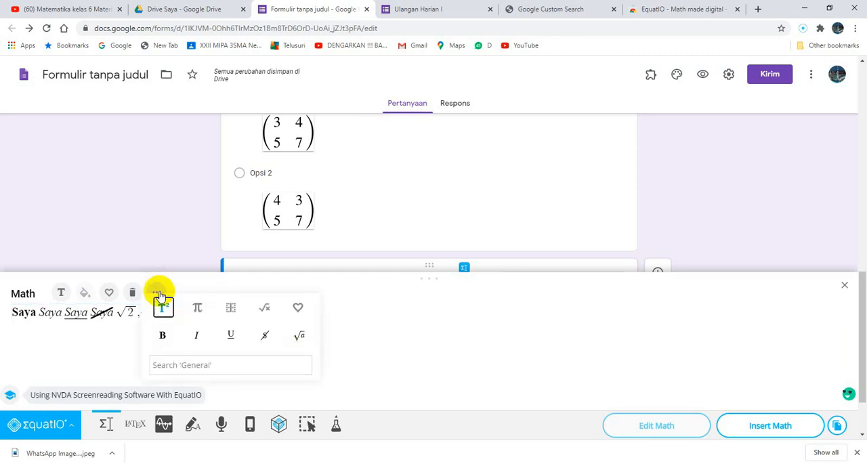
pyautogui.click(197, 309)
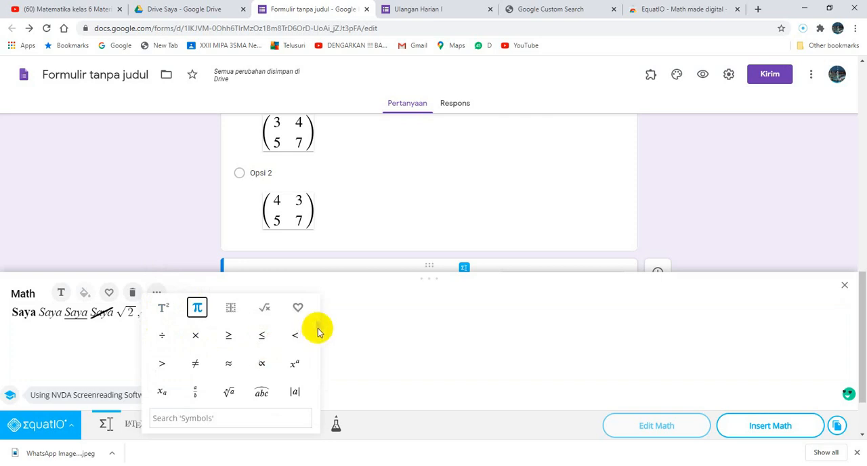
pyautogui.scroll(-1, 316, 332)
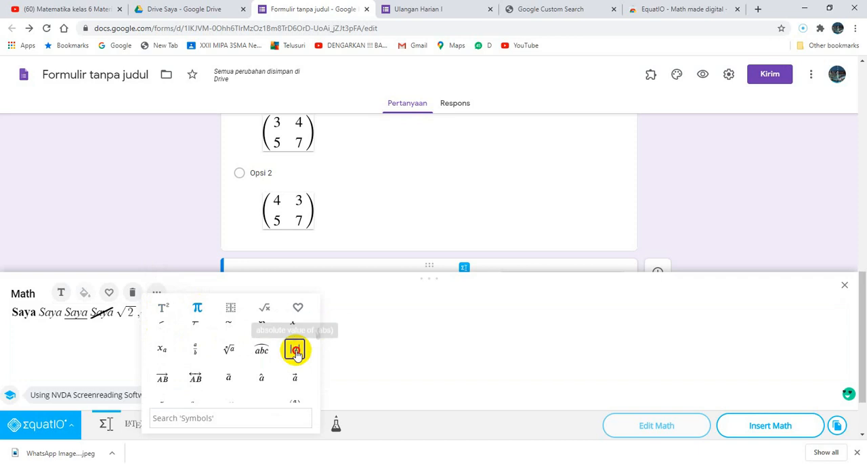
pyautogui.click(295, 350)
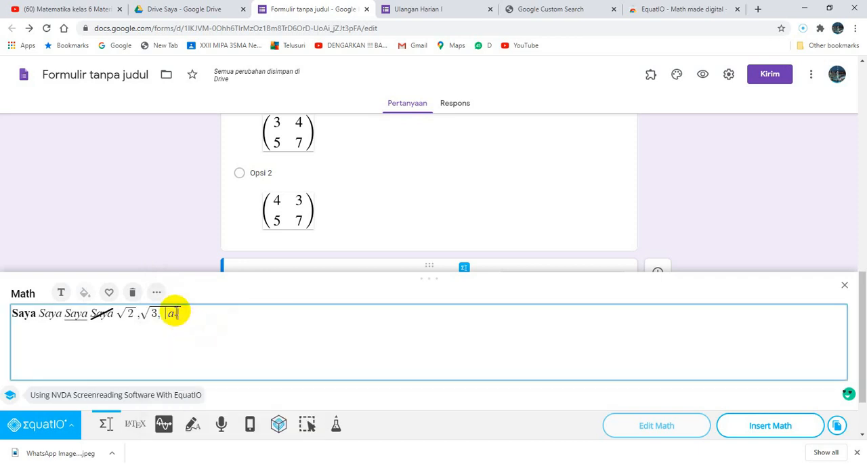
pyautogui.press('BackSpace')
pyautogui.write('3')
pyautogui.press('Right')
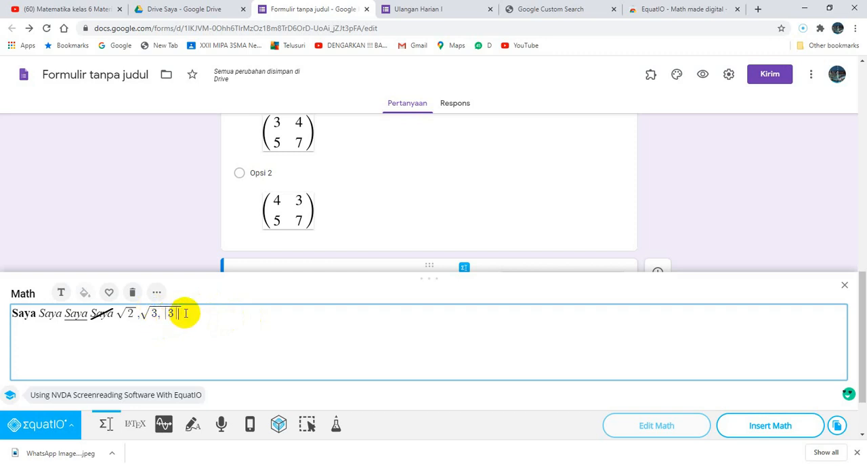
pyautogui.press('BackSpace')
pyautogui.press('BackSpace')
pyautogui.press('BackSpace')
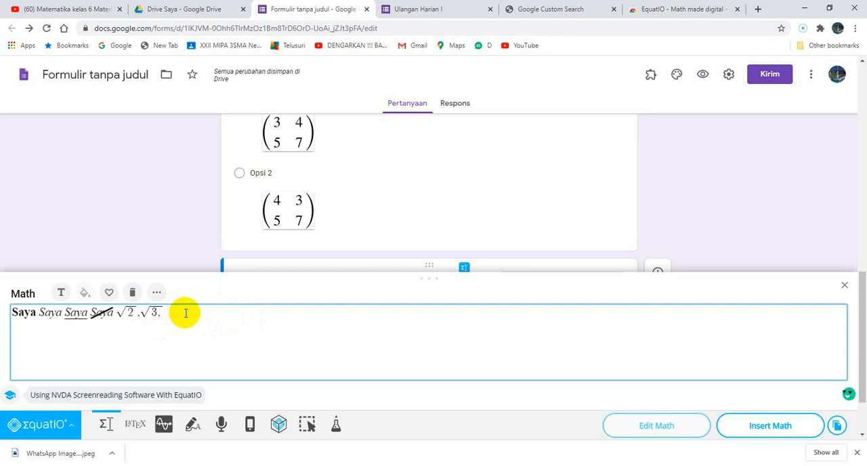
# Append the absolute value expression |−3| = 3 and a comma after the square root of 3.
pyautogui.click(156, 292)
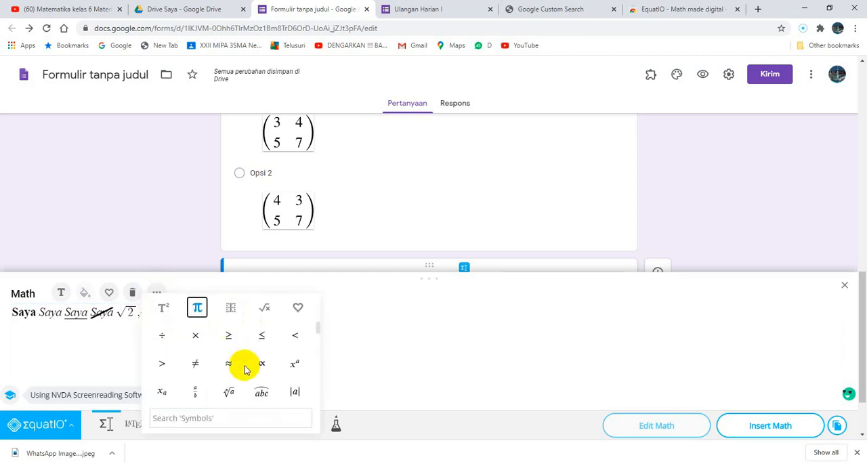
pyautogui.click(295, 392)
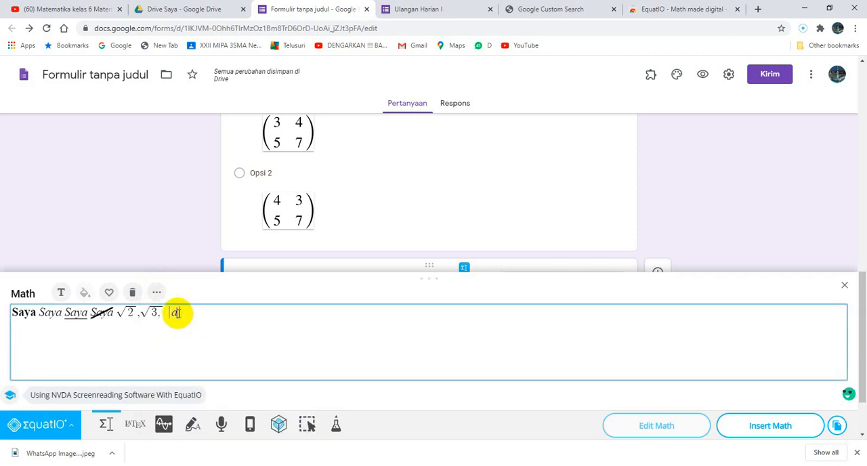
pyautogui.press('BackSpace')
pyautogui.write('-3')
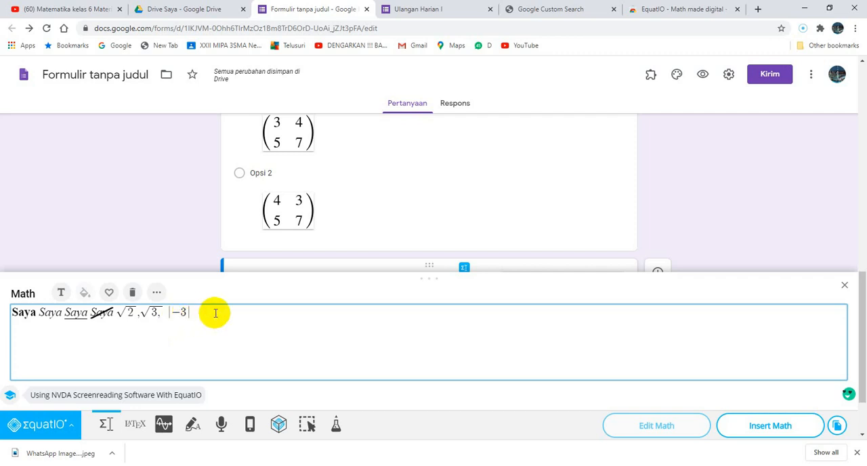
pyautogui.press('Right')
pyautogui.write('= 3,')
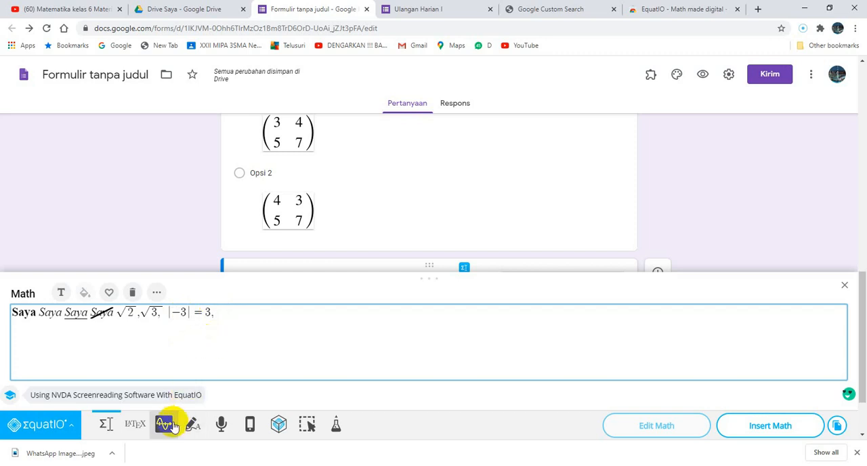
# Append H₂O with the subscript layout after the absolute value expression, followed by a comma.
pyautogui.click(157, 293)
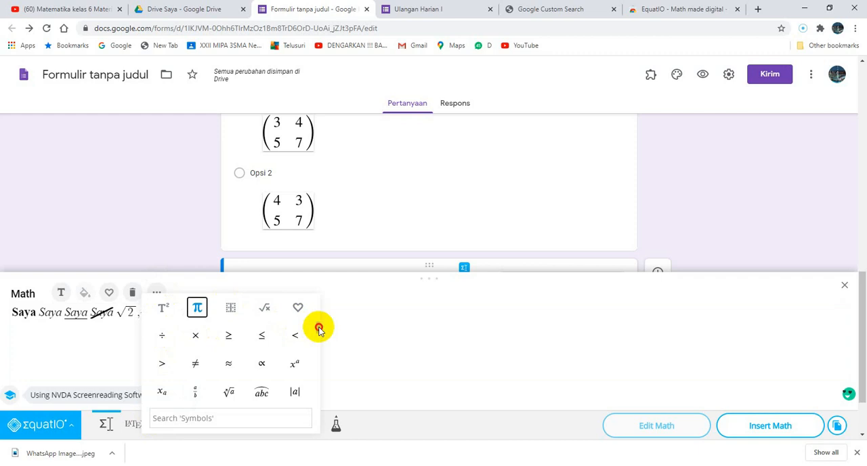
pyautogui.moveTo(319, 328); pyautogui.dragTo(316, 304)
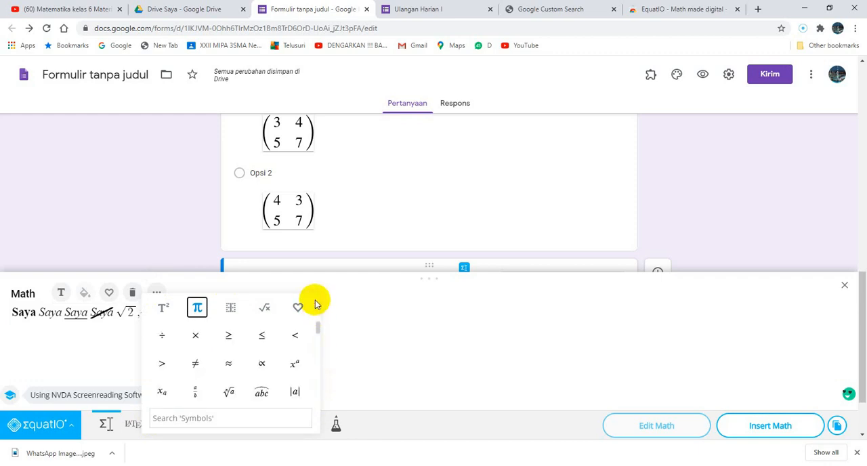
pyautogui.click(231, 309)
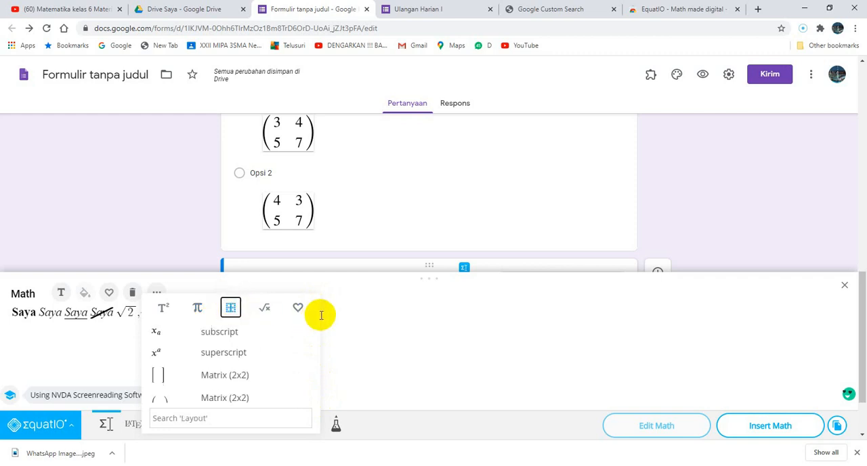
pyautogui.moveTo(318, 328); pyautogui.dragTo(318, 329)
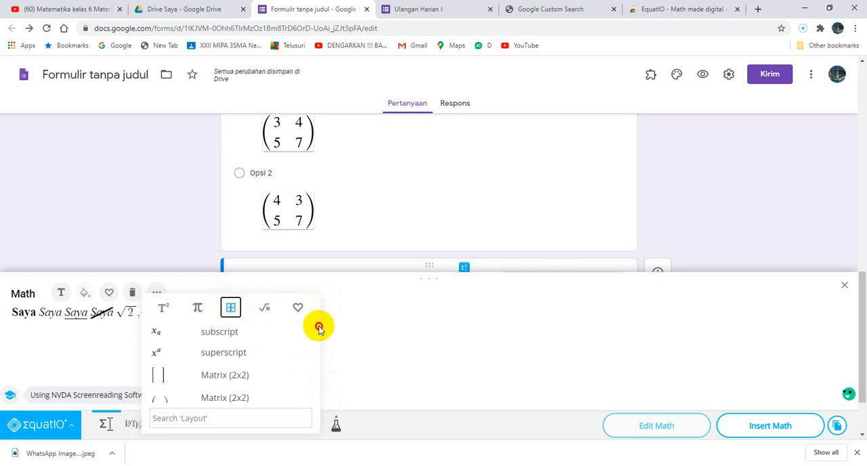
pyautogui.click(225, 331)
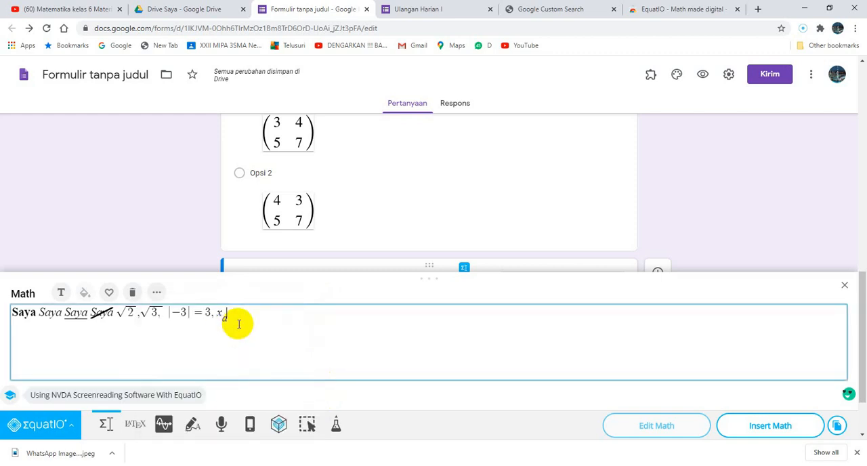
pyautogui.click(218, 313)
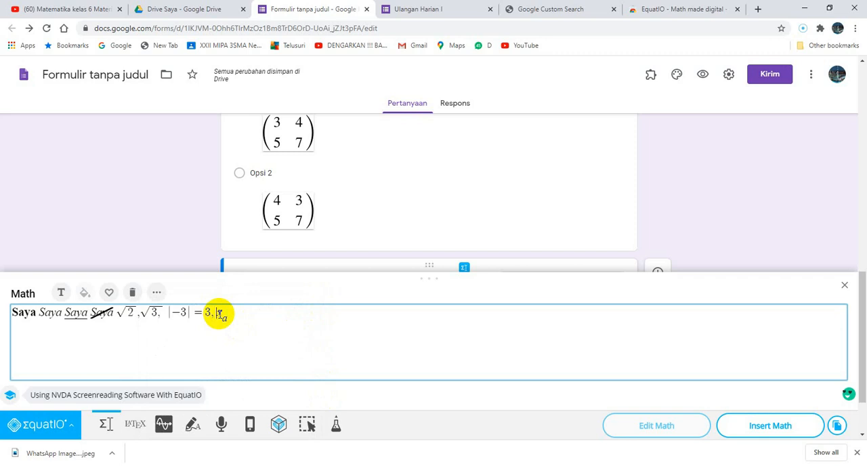
pyautogui.write('H')
pyautogui.press('Delete')
pyautogui.write('2')
pyautogui.write('O,')
# Insert an empty 2x2 vertical bar matrix after H₂O.
pyautogui.click(160, 294)
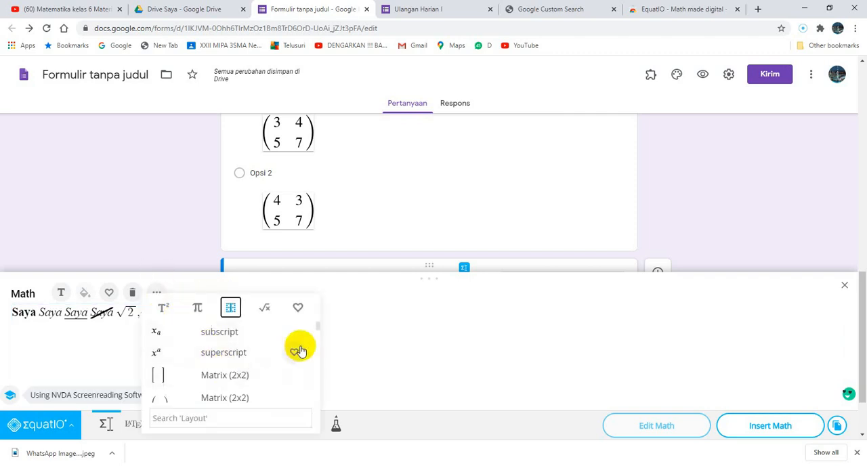
pyautogui.scroll(-2, 319, 341)
pyautogui.scroll(-4, 319, 341)
pyautogui.scroll(1, 320, 358)
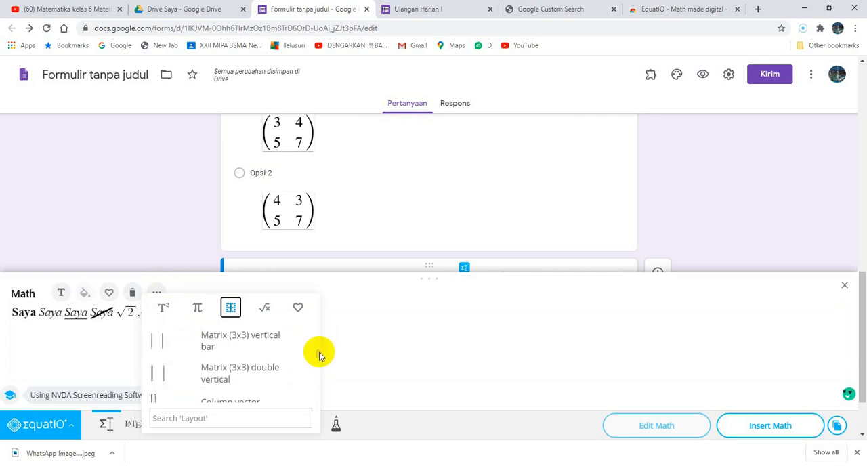
pyautogui.scroll(2, 319, 352)
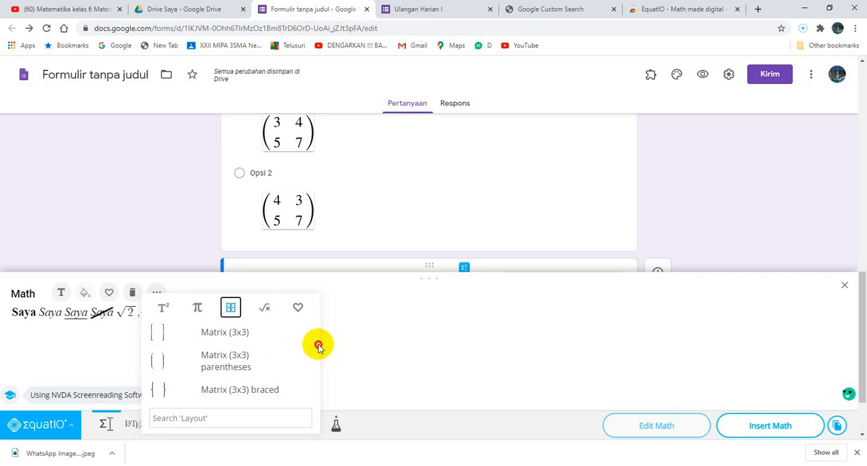
pyautogui.scroll(2, 318, 346)
pyautogui.scroll(-1, 319, 343)
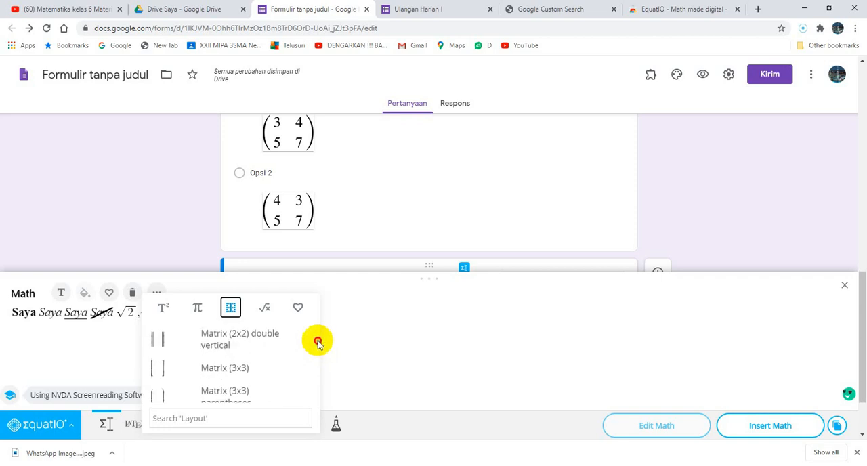
pyautogui.scroll(-1, 318, 344)
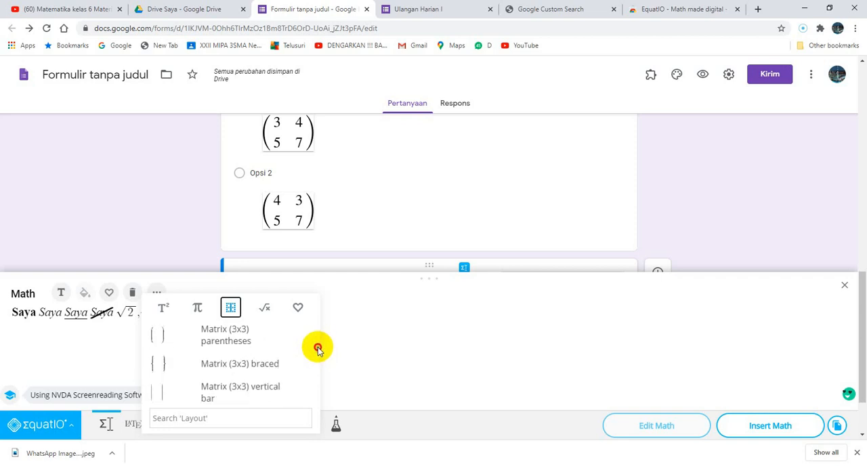
pyautogui.scroll(1, 317, 348)
pyautogui.scroll(2, 316, 346)
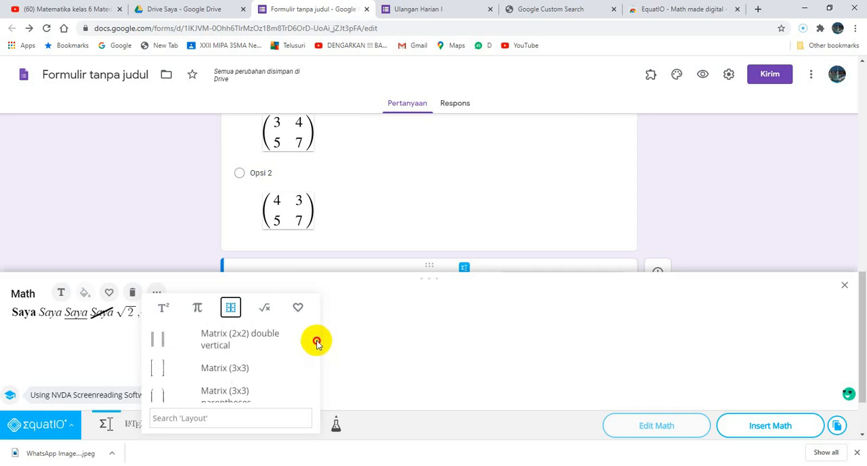
pyautogui.scroll(1, 315, 343)
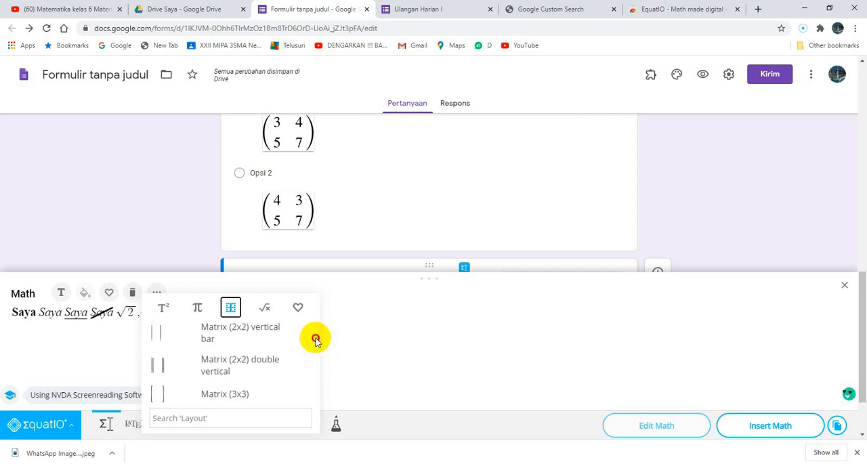
pyautogui.click(224, 330)
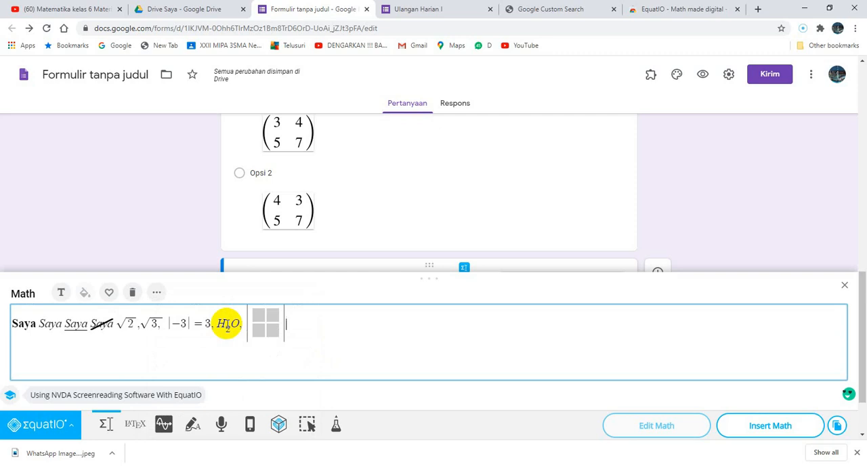
# Fill the vertical bar matrix with 2, 3 in the first row and 2, 2 in the second, and add a comma after it.
pyautogui.click(262, 313)
pyautogui.write('2')
pyautogui.press('Tab')
pyautogui.write('3')
pyautogui.press('Down')
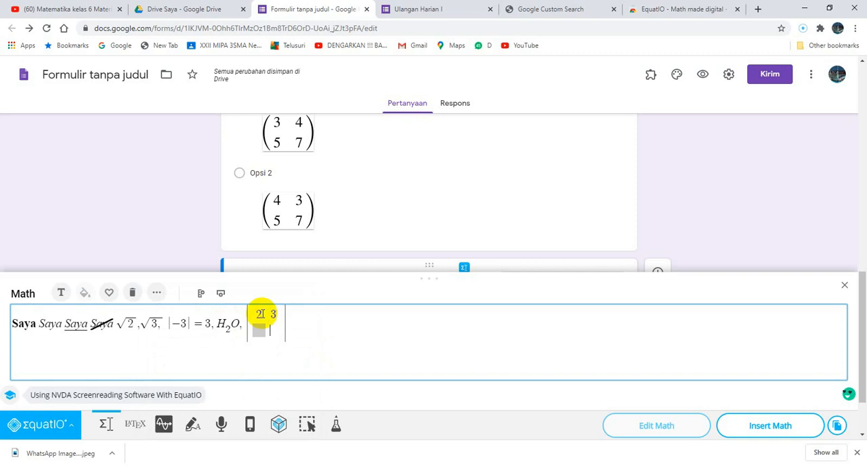
pyautogui.write('2')
pyautogui.press('Left')
pyautogui.write('2')
pyautogui.click(296, 320)
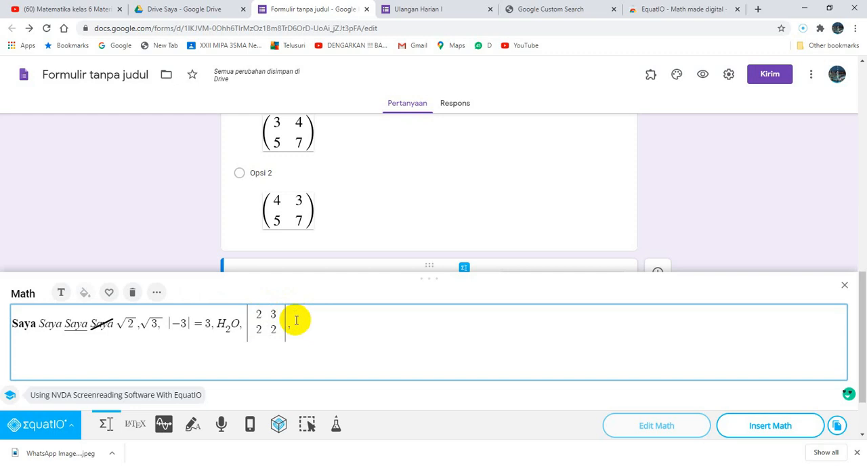
# Append the ready-made law of sines (#1) formula after the matrix, followed by a comma.
pyautogui.click(158, 292)
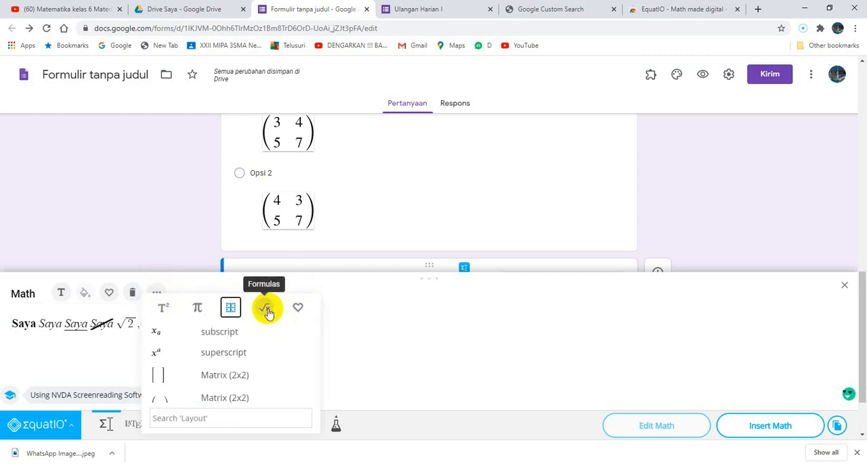
pyautogui.click(265, 309)
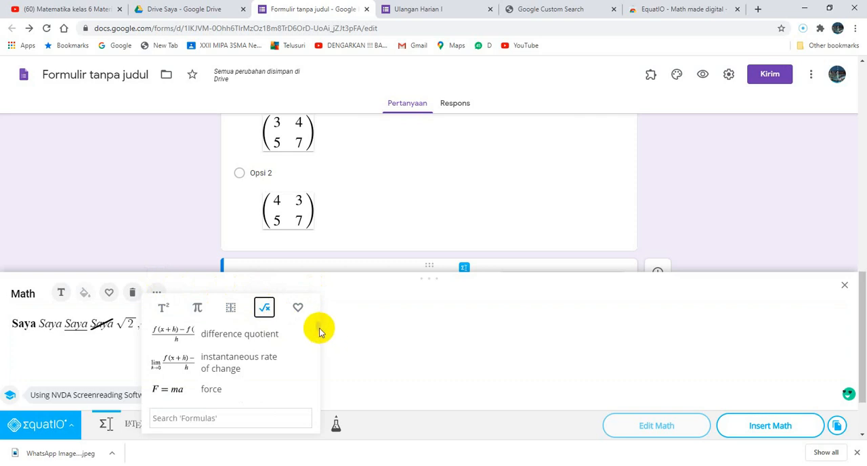
pyautogui.moveTo(319, 328); pyautogui.dragTo(319, 346)
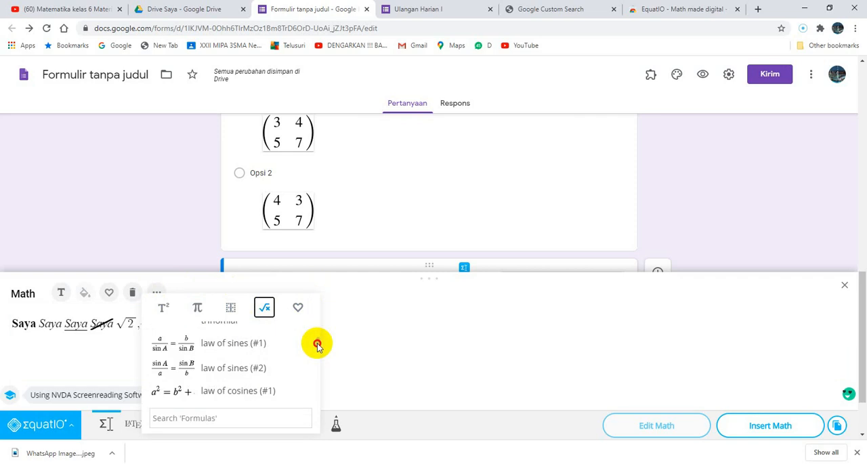
pyautogui.click(216, 344)
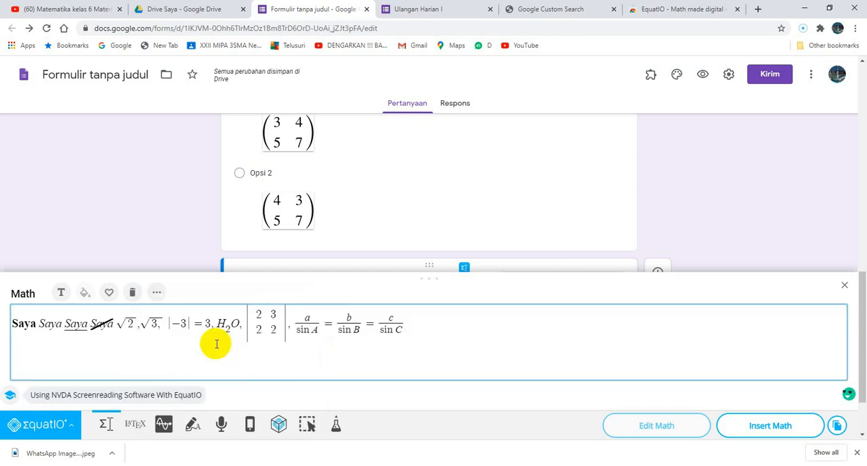
pyautogui.write(',')
# Append the ready-made instantaneous rate of change formula and insert the whole math expression into the question.
pyautogui.click(158, 293)
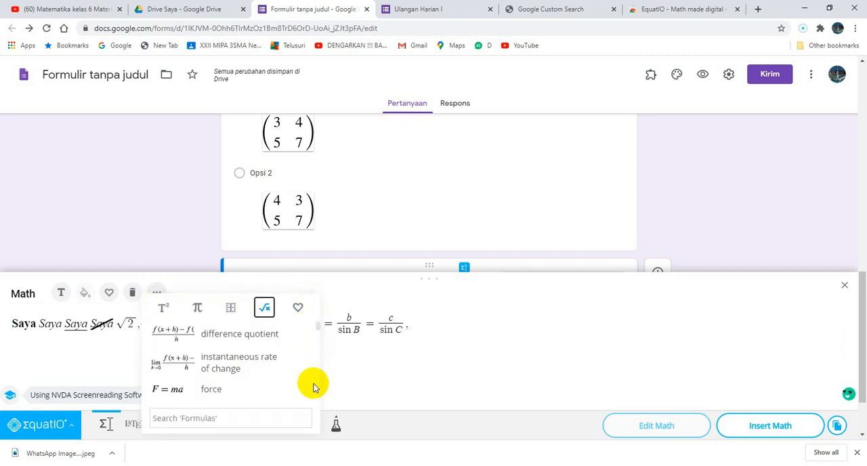
pyautogui.click(319, 327)
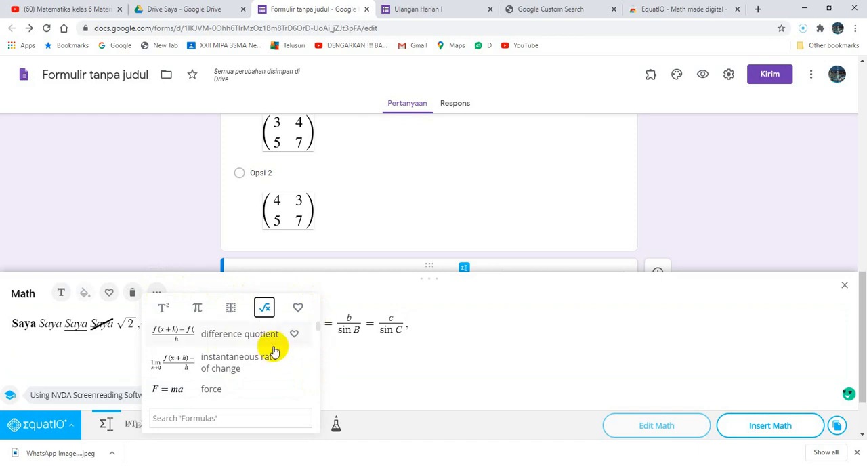
pyautogui.click(244, 358)
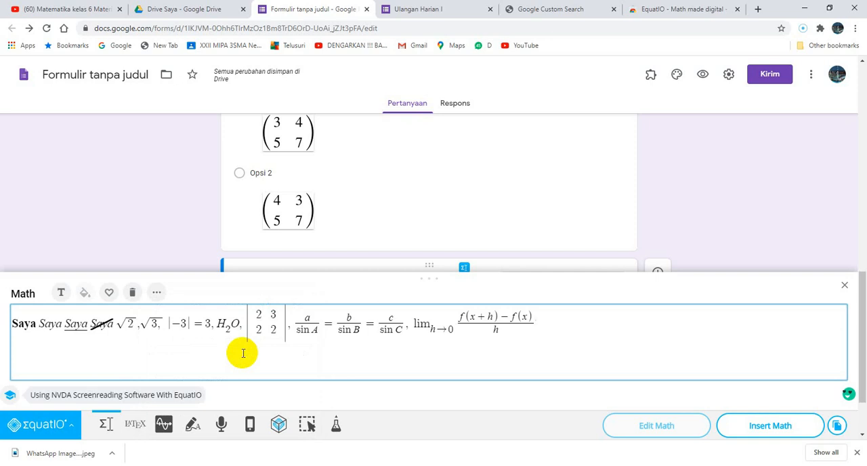
pyautogui.click(157, 293)
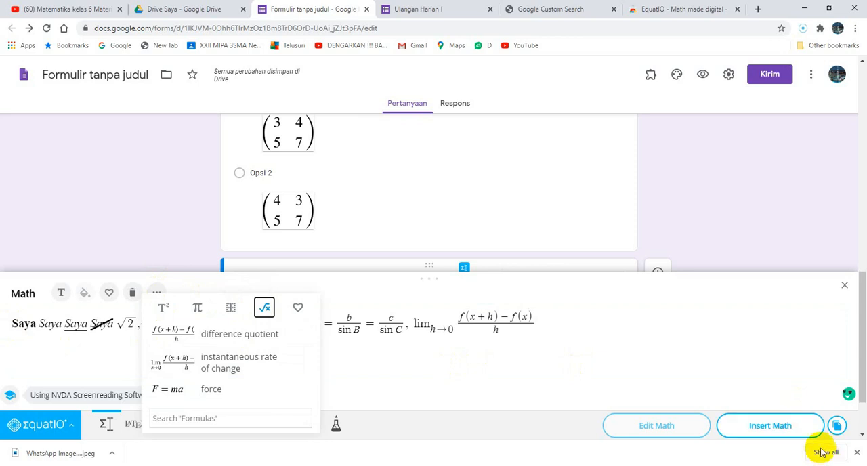
pyautogui.click(790, 432)
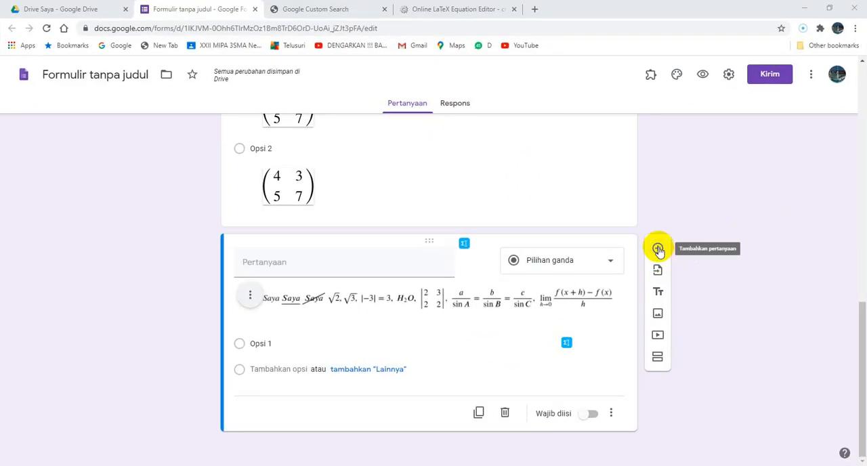
# Add a new question and open the LaTeX editor for its question text.
pyautogui.click(658, 248)
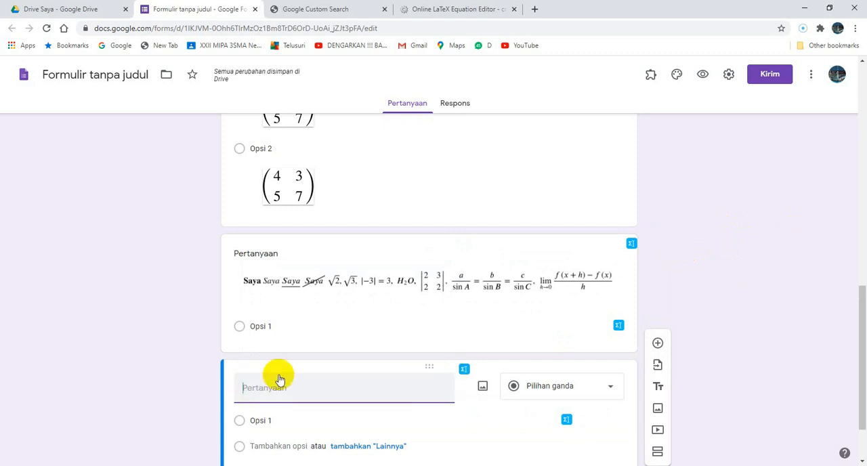
pyautogui.click(464, 372)
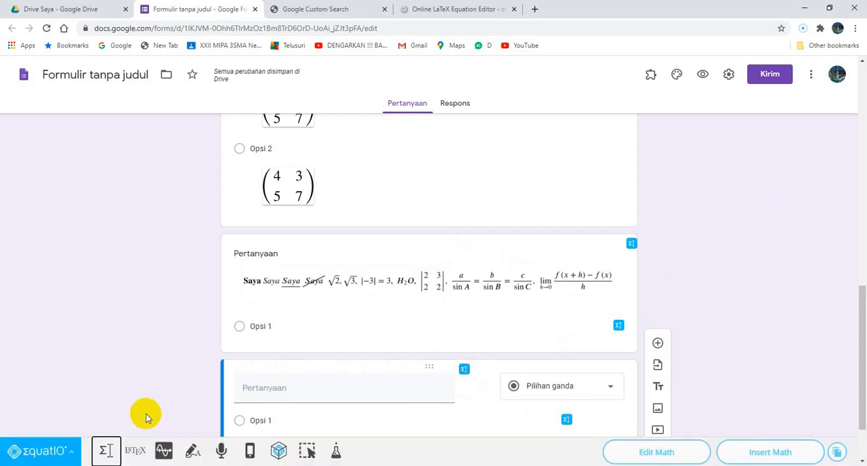
pyautogui.click(134, 456)
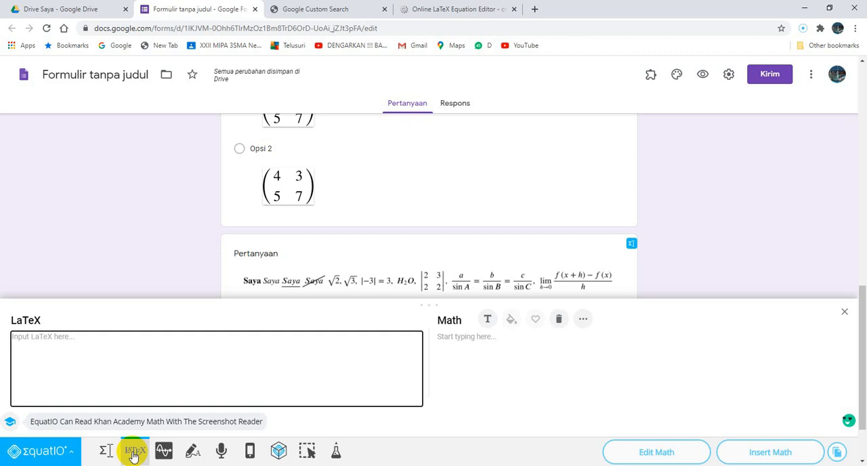
# Write the fraction two thirds in LaTeX as \frac {2} {3}.
pyautogui.write('\\')
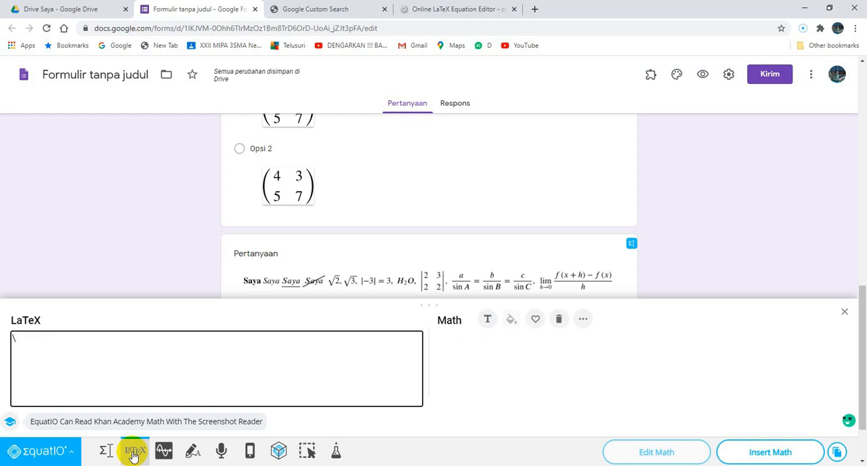
pyautogui.write('frac')
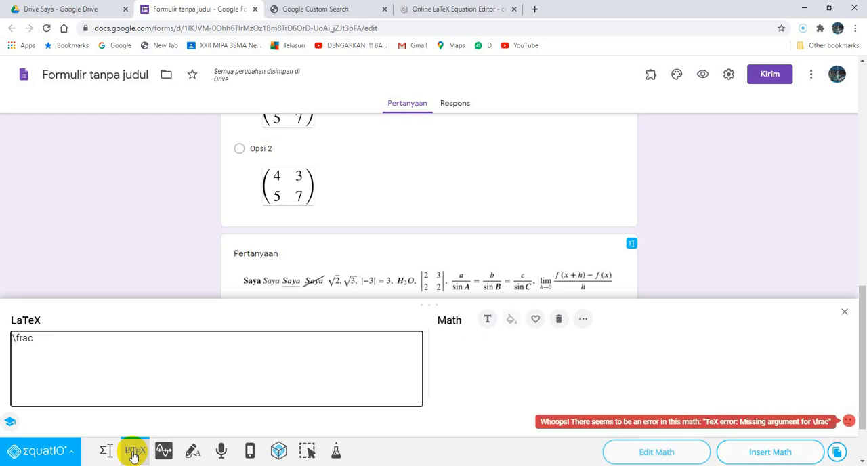
pyautogui.write(' {2} {3}')
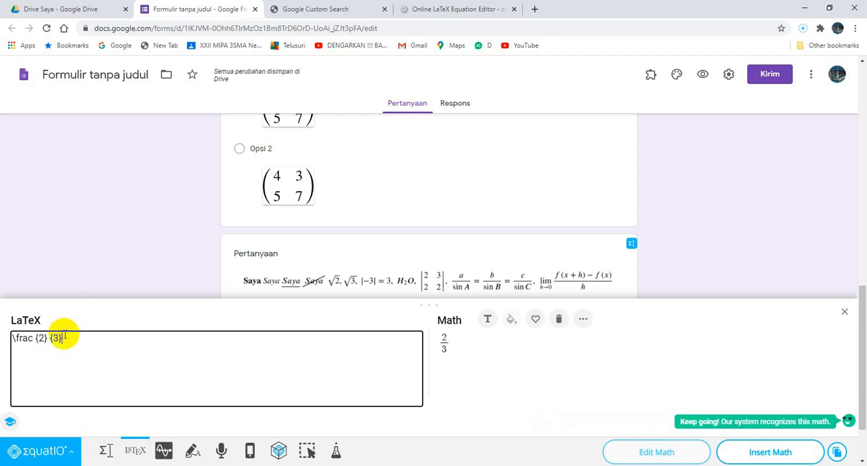
pyautogui.moveTo(62, 338); pyautogui.dragTo(32, 339)
pyautogui.rightClick(23, 338)
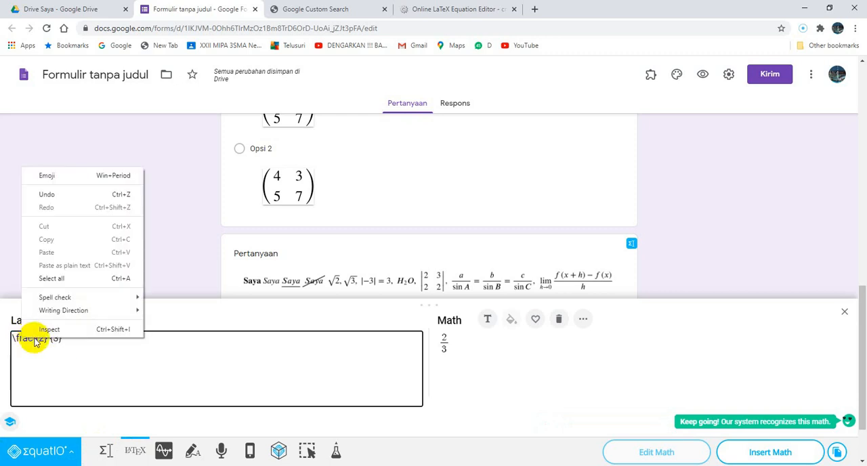
pyautogui.click(35, 358)
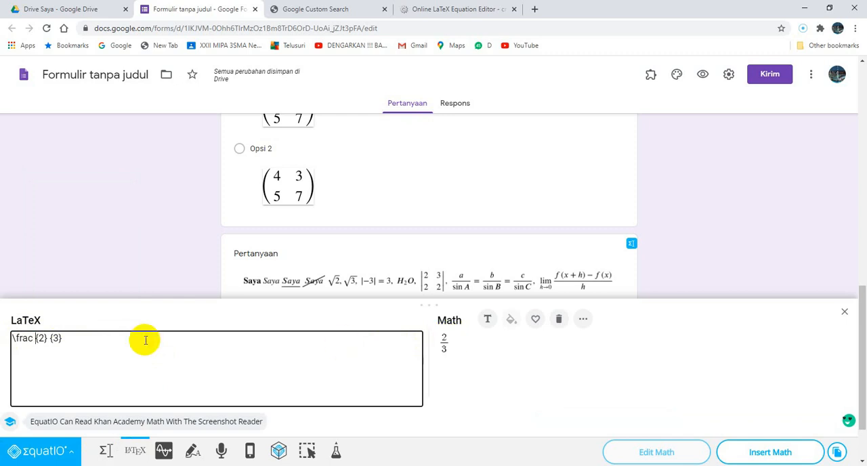
# Append a comma and the power 2^{3} after the fraction in the LaTeX code.
pyautogui.click(105, 339)
pyautogui.write(', ')
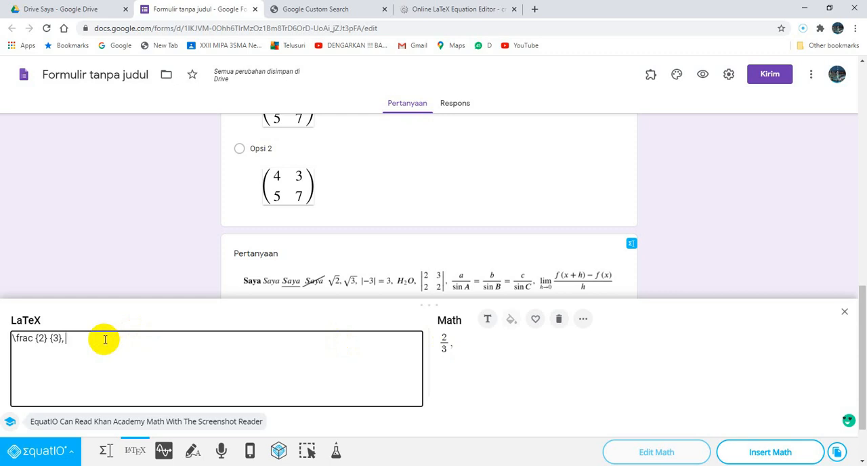
pyautogui.write('2')
pyautogui.write('6')
pyautogui.press('BackSpace')
pyautogui.write('^{3')
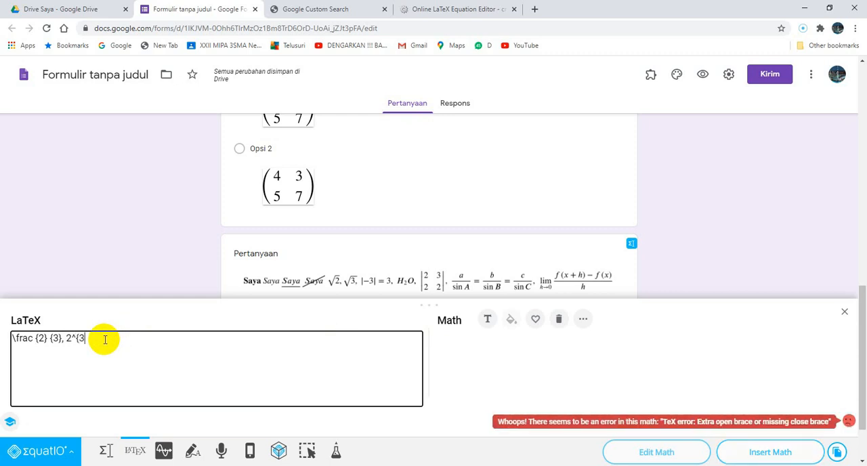
pyautogui.write('}')
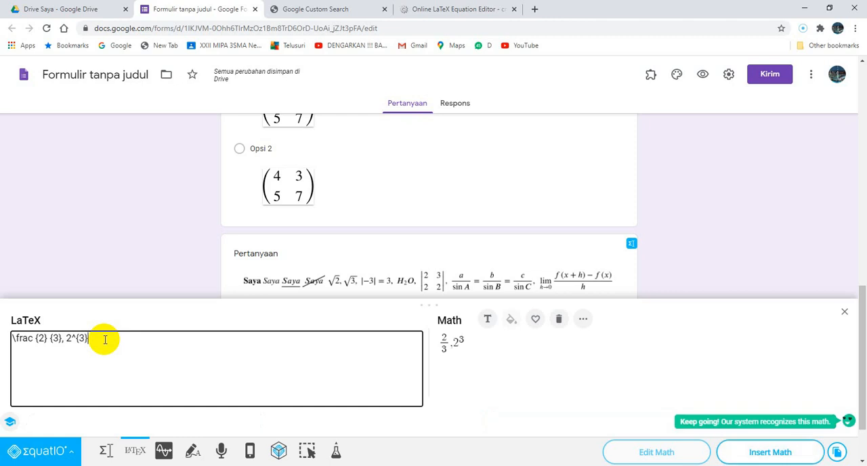
pyautogui.press('Return')
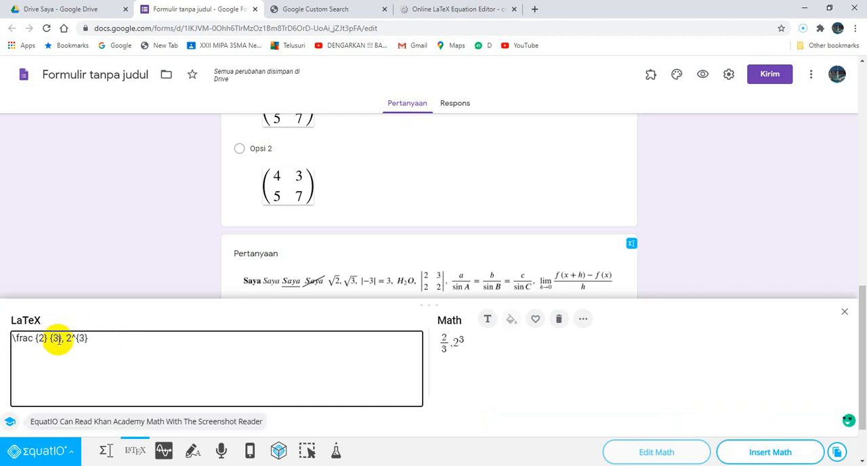
pyautogui.moveTo(88, 338); pyautogui.dragTo(68, 337)
pyautogui.click(463, 340)
pyautogui.moveTo(466, 342); pyautogui.dragTo(454, 341)
pyautogui.rightClick(455, 340)
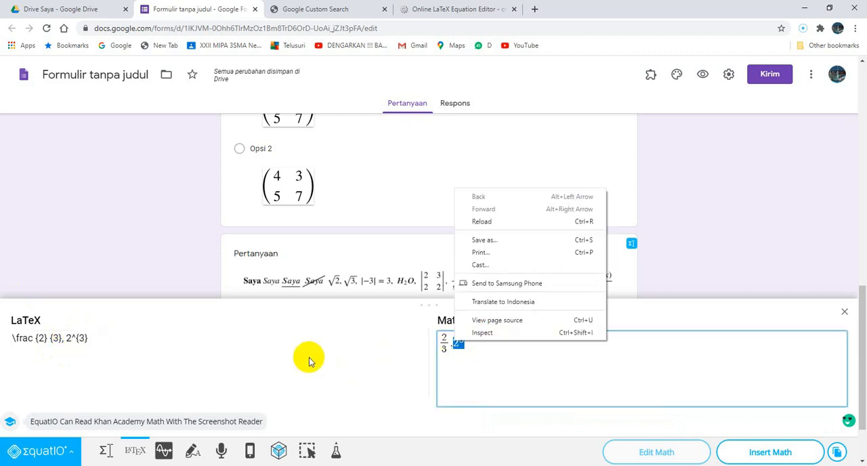
pyautogui.click(281, 341)
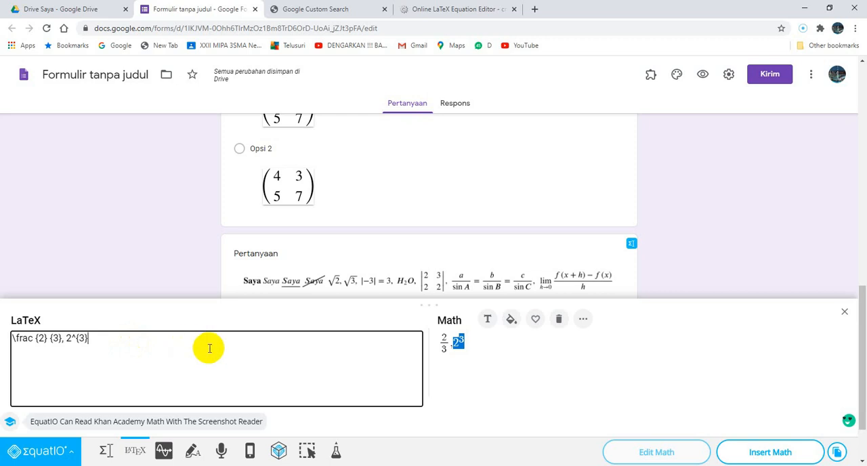
# Insert the fraction and power expression into the question, and add another question below it.
pyautogui.click(768, 458)
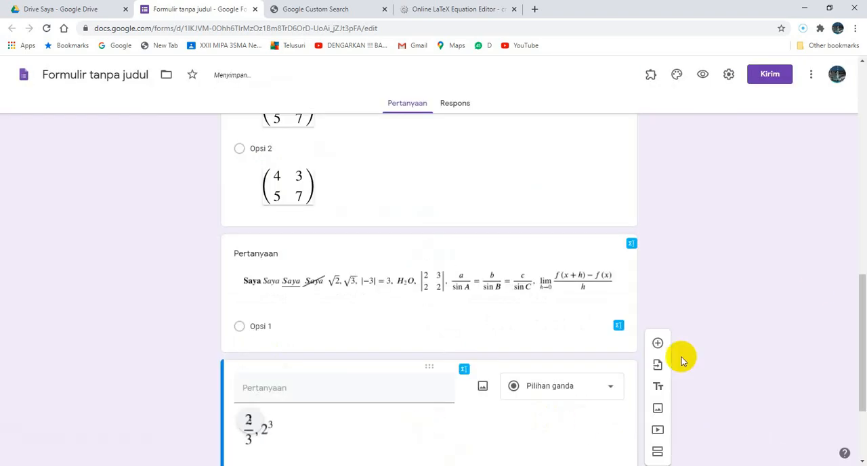
pyautogui.moveTo(863, 308); pyautogui.dragTo(859, 360)
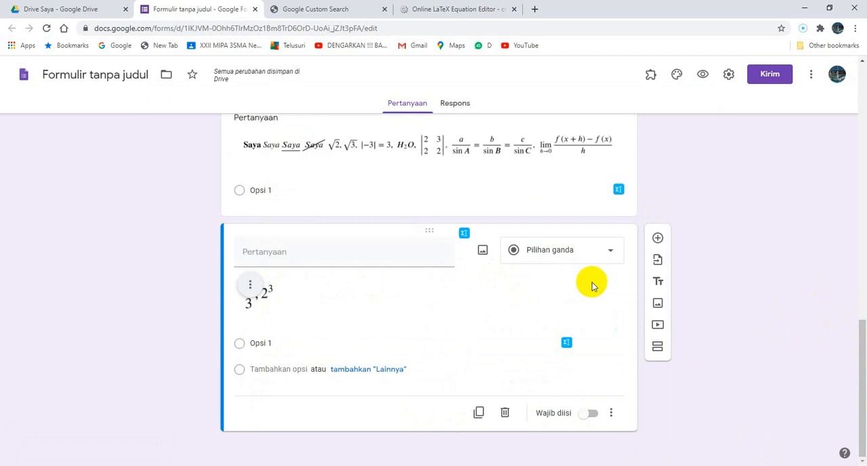
pyautogui.click(657, 239)
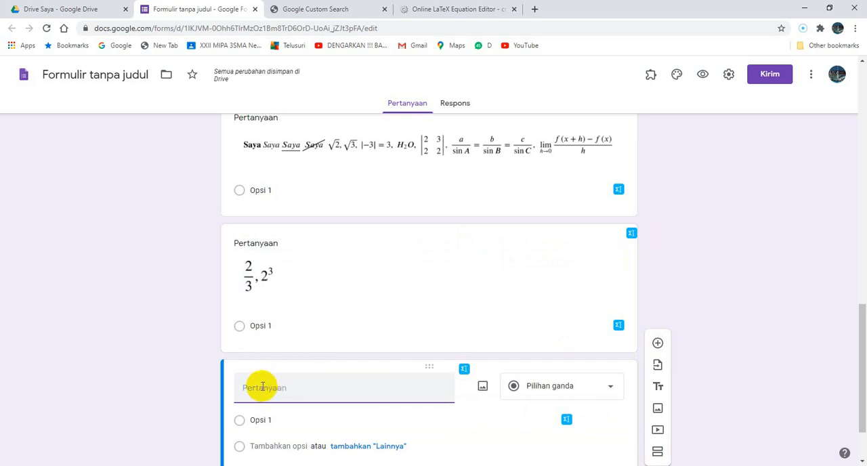
# Clear the leftover LaTeX expression from the math editor of the new question and close the editor.
pyautogui.click(465, 373)
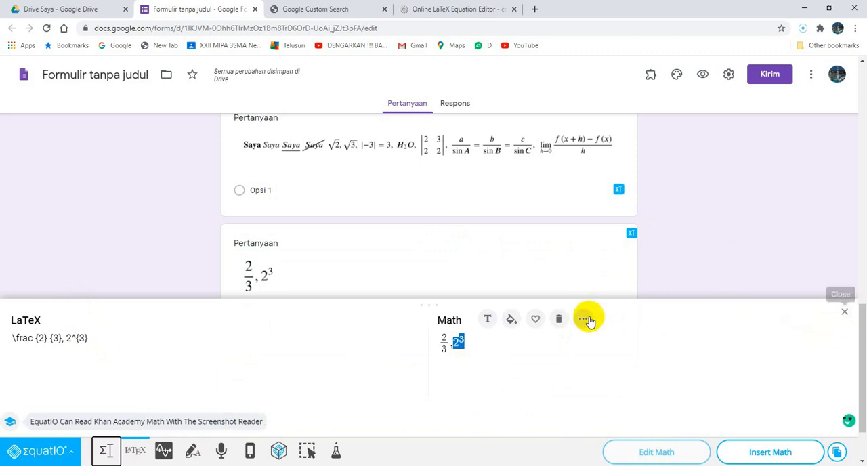
pyautogui.click(105, 339)
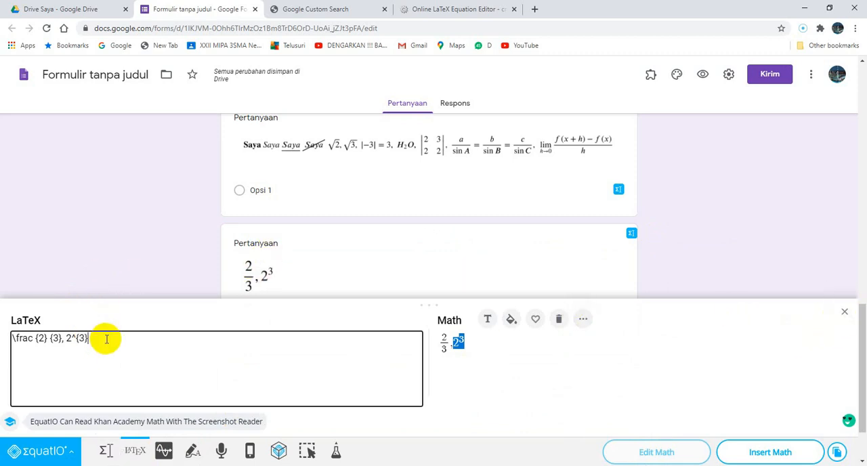
pyautogui.press('BackSpace')
pyautogui.press('BackSpace')
pyautogui.press('BackSpace')
pyautogui.press('BackSpace')
pyautogui.press('BackSpace')
pyautogui.press('BackSpace')
pyautogui.press('BackSpace')
pyautogui.press('BackSpace')
pyautogui.press('BackSpace')
pyautogui.press('BackSpace')
pyautogui.press('BackSpace')
pyautogui.press('BackSpace')
pyautogui.press('BackSpace')
pyautogui.press('BackSpace')
pyautogui.press('BackSpace')
pyautogui.press('BackSpace')
pyautogui.press('BackSpace')
pyautogui.press('BackSpace')
pyautogui.press('BackSpace')
pyautogui.press('BackSpace')
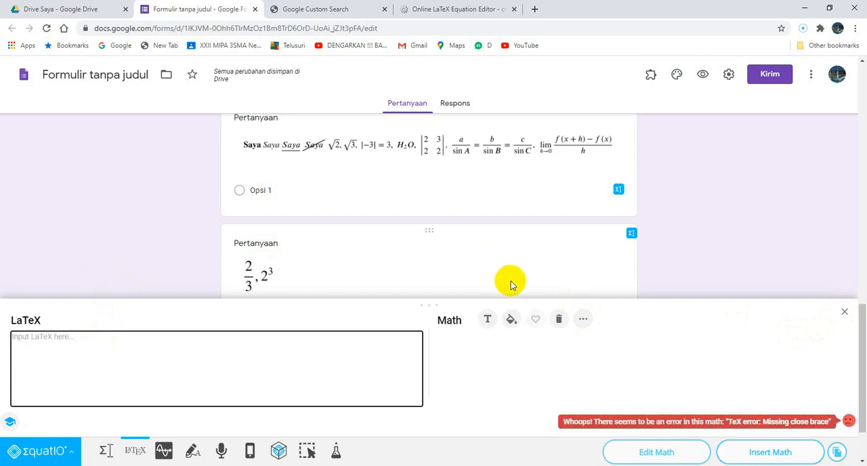
pyautogui.click(844, 313)
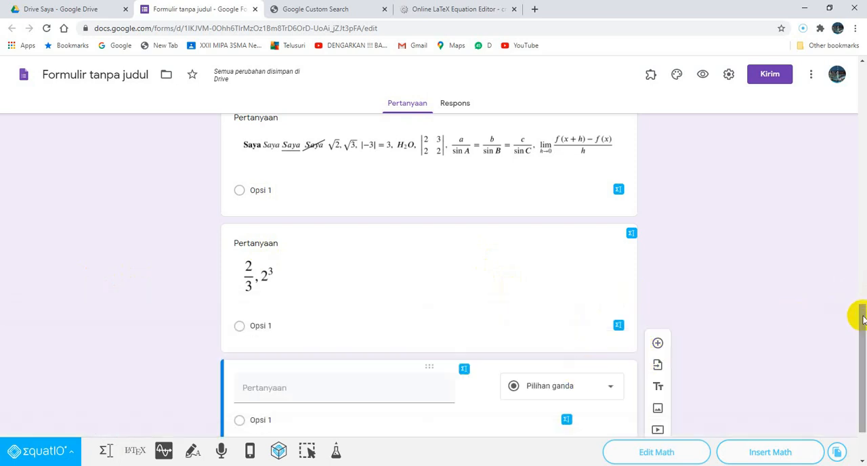
# Insert a graph of the inequalities x + y < 4, 2x − 5y > 6 and y < sin x into the new question.
pyautogui.moveTo(862, 311); pyautogui.dragTo(862, 416)
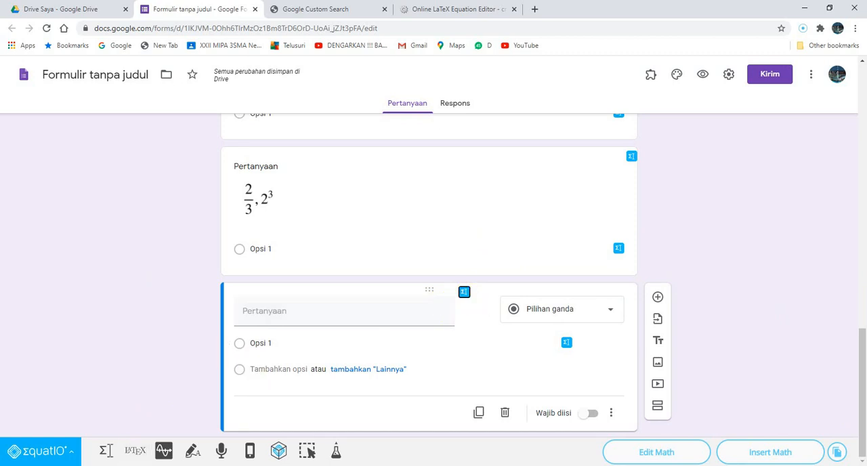
pyautogui.click(170, 456)
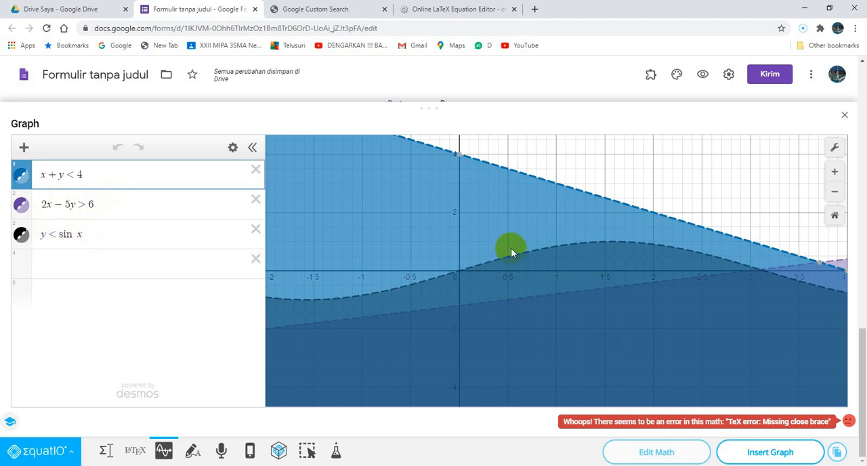
pyautogui.click(759, 454)
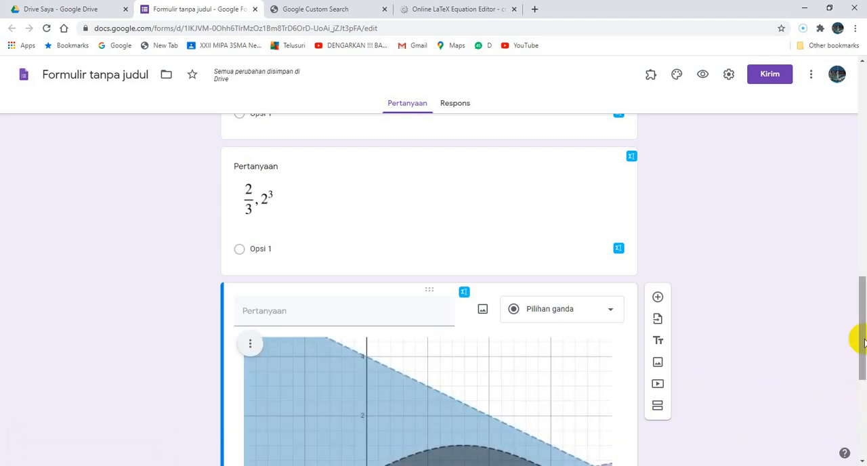
# Add a new question below the graph question and open handwriting input for its math.
pyautogui.moveTo(864, 302); pyautogui.dragTo(857, 345)
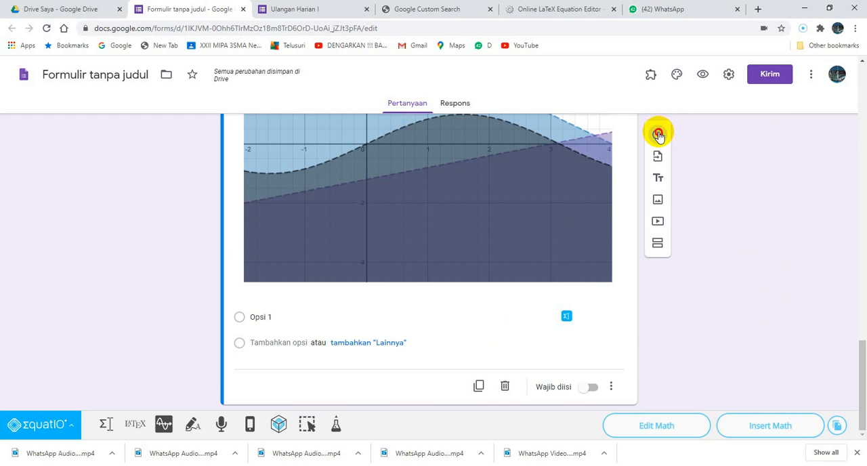
pyautogui.click(658, 135)
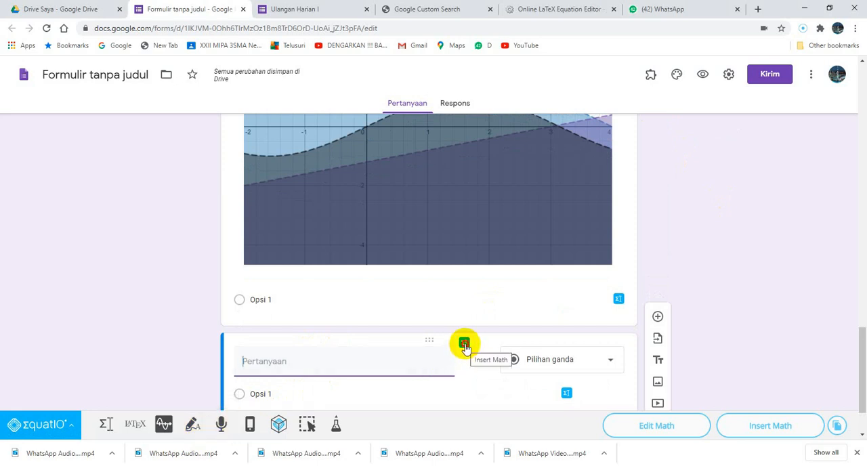
pyautogui.click(195, 427)
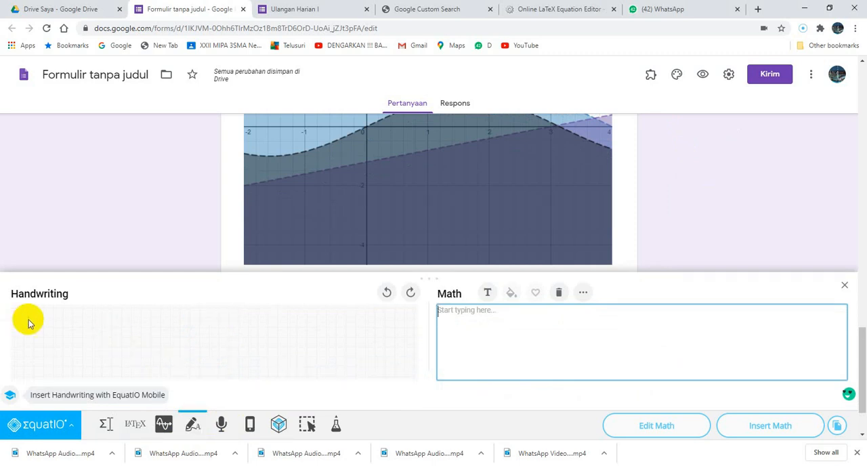
# Handwrite the equation 3² + 5³ = 134 and insert the recognised math into the question.
pyautogui.moveTo(23, 319)
pyautogui.mouseDown()
pyautogui.moveTo(27, 337)
pyautogui.moveTo(19, 331)
pyautogui.moveTo(34, 311)
pyautogui.moveTo(31, 319)
pyautogui.moveTo(43, 319)
pyautogui.mouseUp()
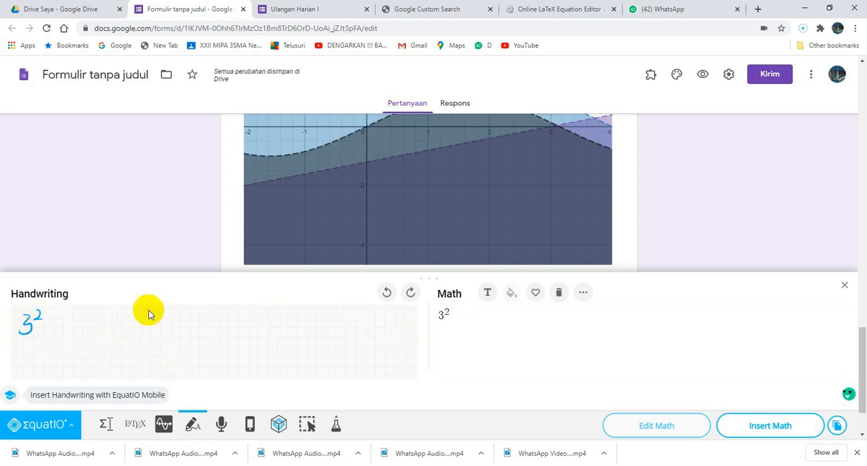
pyautogui.moveTo(45, 326)
pyautogui.mouseDown()
pyautogui.moveTo(69, 329)
pyautogui.moveTo(75, 316)
pyautogui.mouseUp()
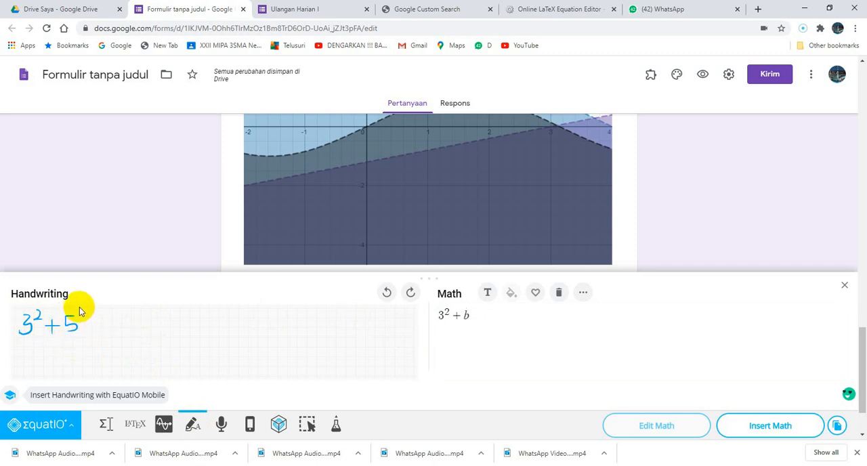
pyautogui.moveTo(82, 311); pyautogui.dragTo(77, 315)
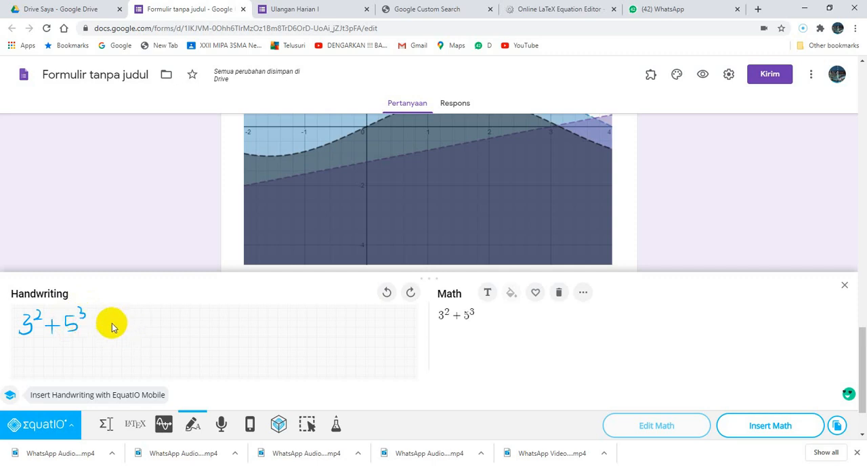
pyautogui.moveTo(101, 315); pyautogui.dragTo(114, 318)
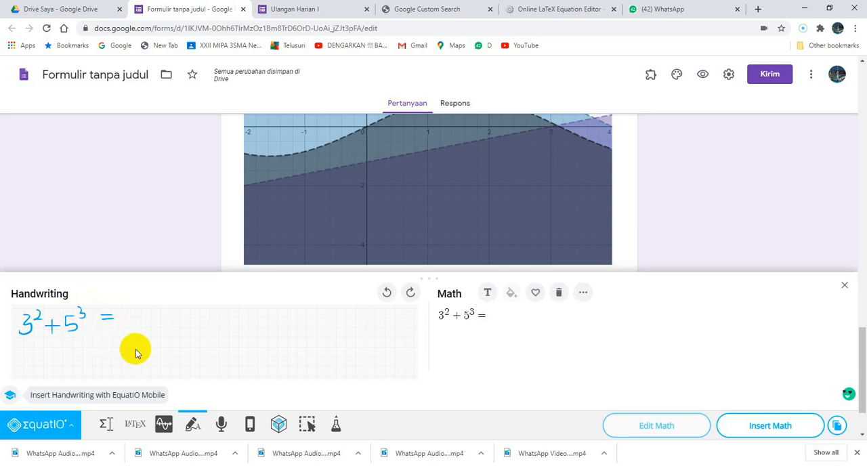
pyautogui.moveTo(124, 309)
pyautogui.mouseDown()
pyautogui.moveTo(124, 324)
pyautogui.moveTo(128, 312)
pyautogui.moveTo(129, 320)
pyautogui.moveTo(140, 314)
pyautogui.mouseUp()
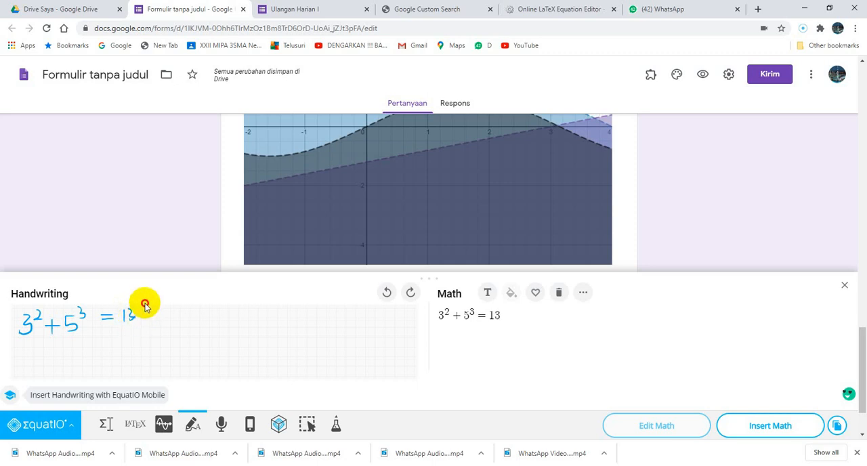
pyautogui.moveTo(142, 305); pyautogui.dragTo(143, 315)
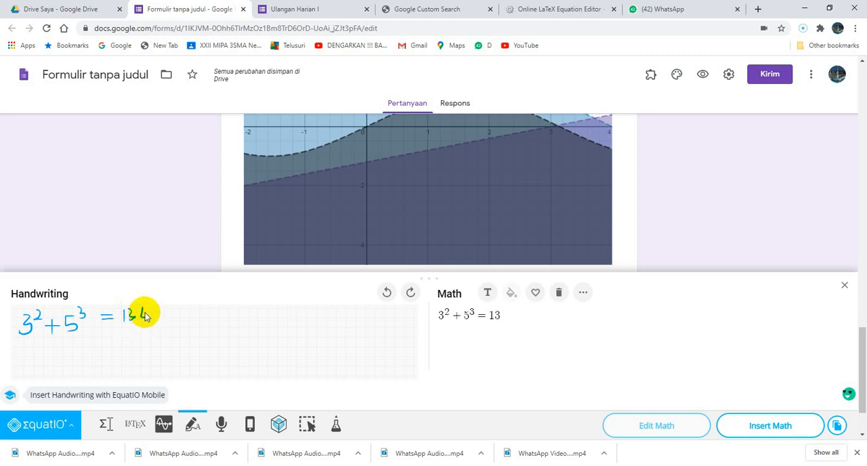
pyautogui.moveTo(145, 310); pyautogui.dragTo(145, 321)
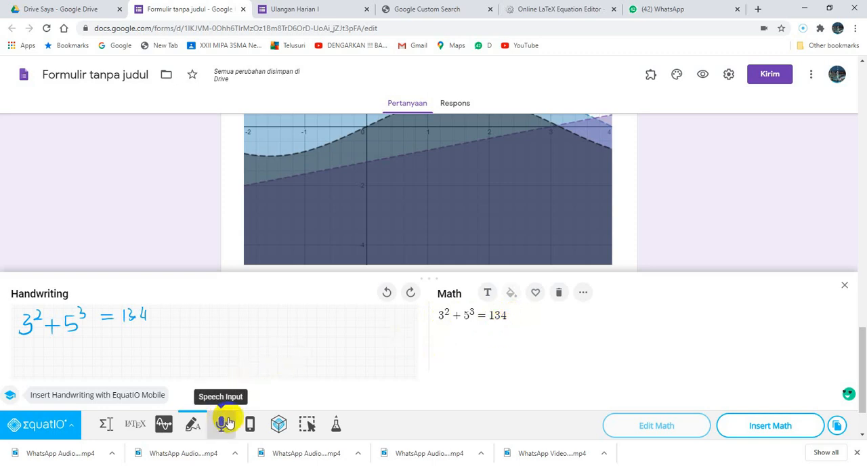
pyautogui.click(757, 425)
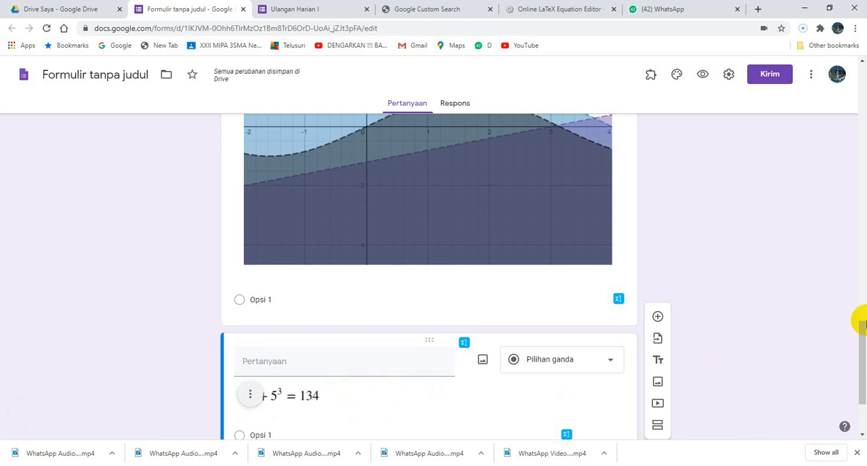
# Add a new question below the handwritten equation question, open its math editor and clear the leftover equation.
pyautogui.moveTo(857, 344); pyautogui.dragTo(861, 366)
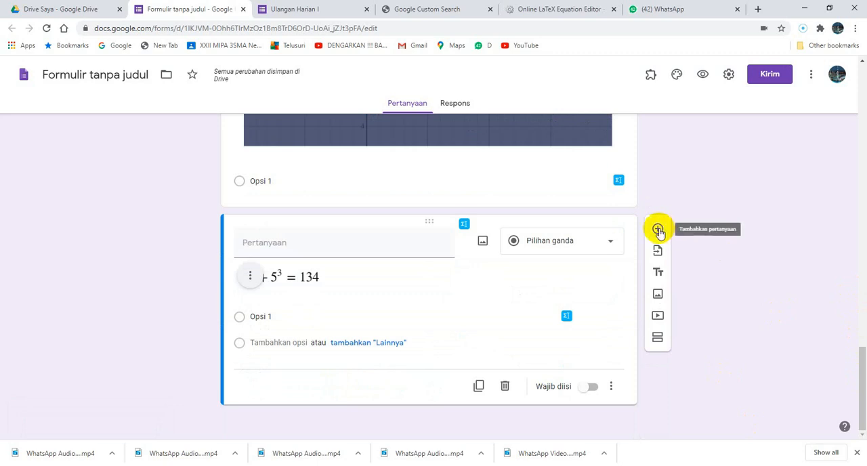
pyautogui.click(658, 231)
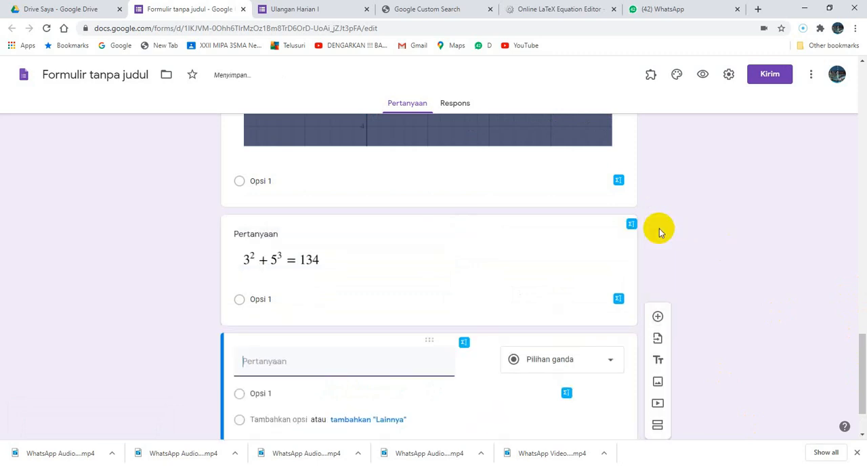
pyautogui.click(464, 344)
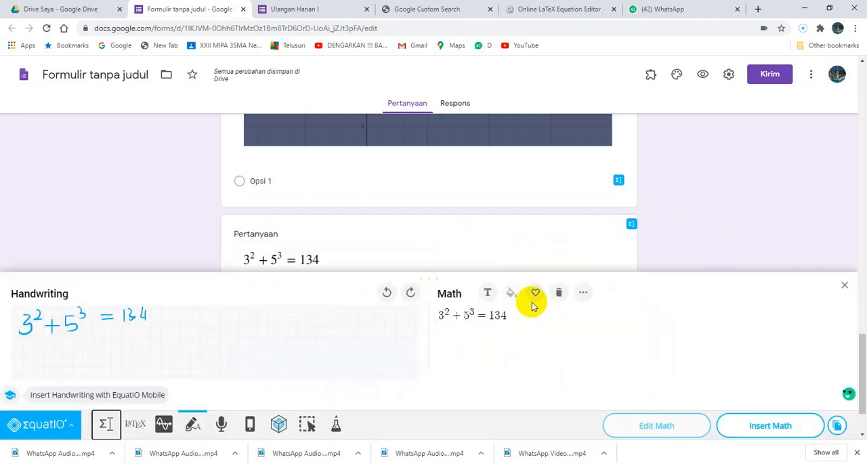
pyautogui.click(510, 316)
pyautogui.press('BackSpace')
pyautogui.press('BackSpace')
pyautogui.press('BackSpace')
pyautogui.press('BackSpace')
pyautogui.press('BackSpace')
pyautogui.press('BackSpace')
pyautogui.press('BackSpace')
pyautogui.press('BackSpace')
pyautogui.press('BackSpace')
pyautogui.press('BackSpace')
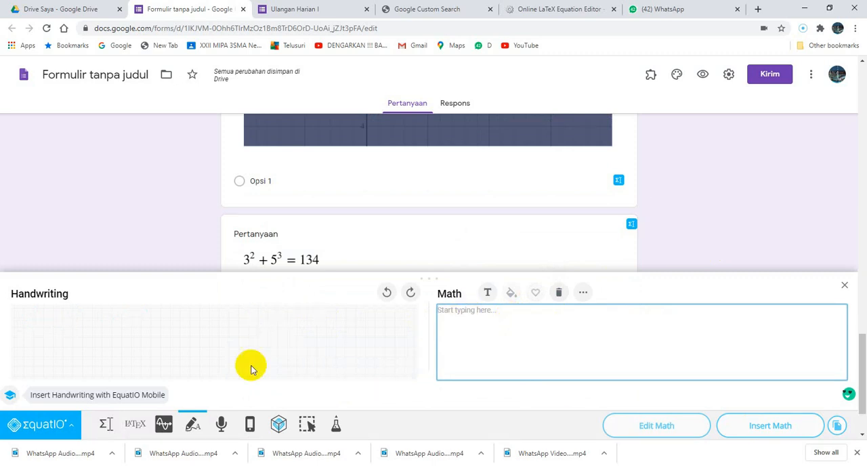
# Try to enter the new question's math by voice with Speech Input, and stop the recording.
pyautogui.click(222, 424)
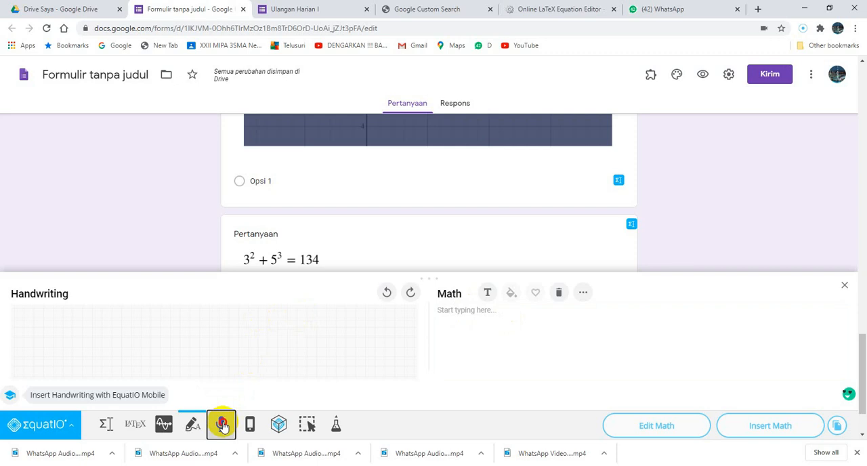
pyautogui.click(223, 424)
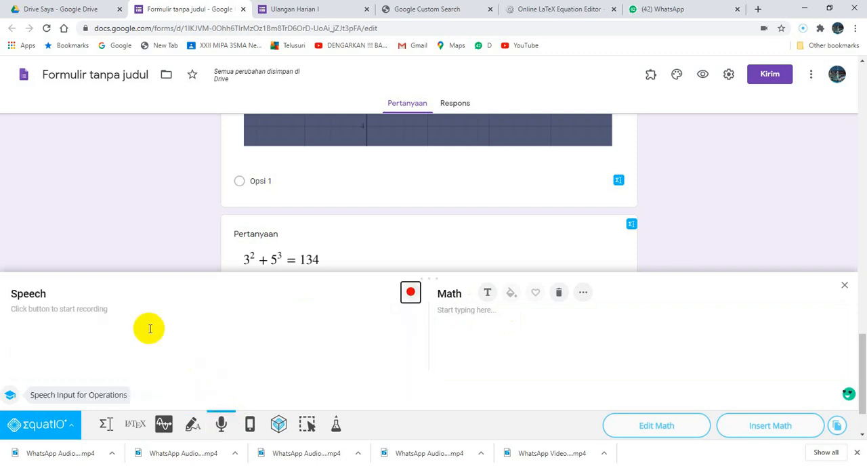
pyautogui.click(411, 294)
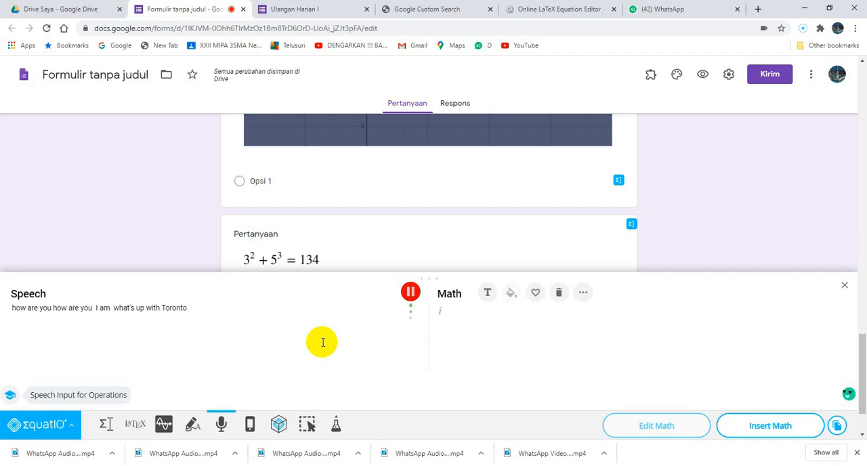
pyautogui.click(413, 296)
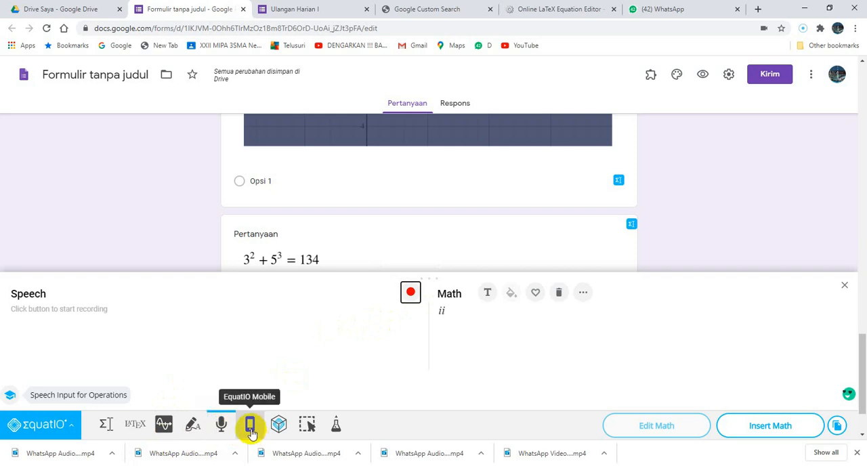
# Clear the symbols recognised from speech out of the math editor.
pyautogui.click(336, 426)
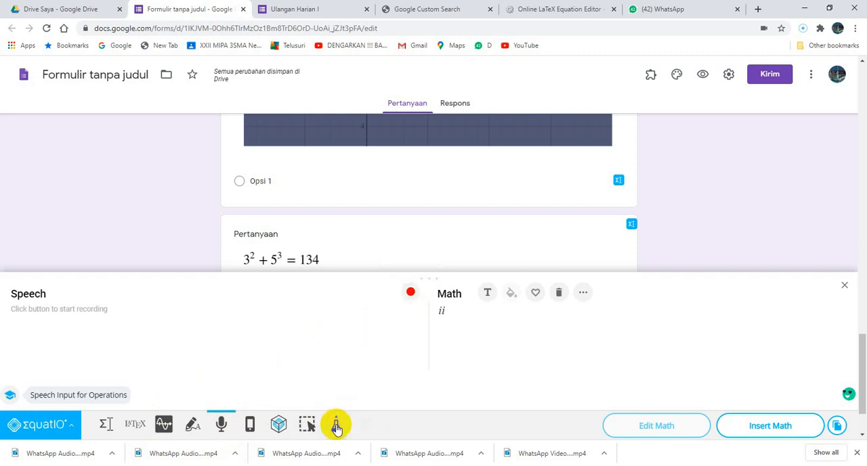
pyautogui.click(336, 428)
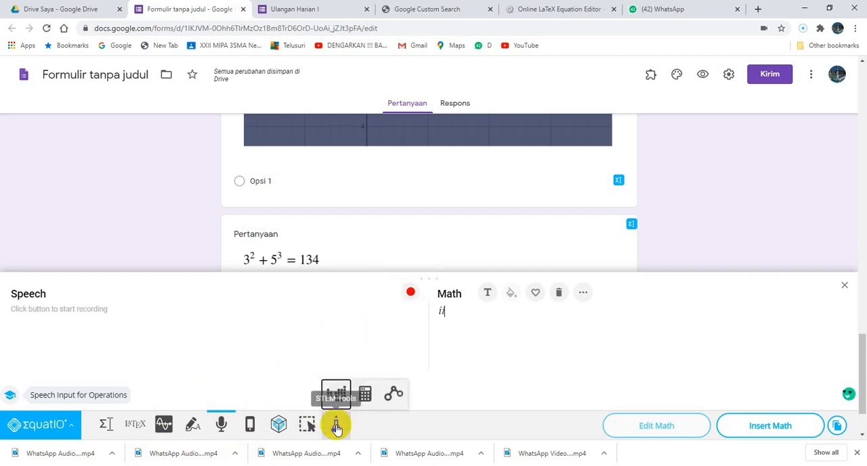
pyautogui.click(452, 310)
pyautogui.press('BackSpace')
pyautogui.press('BackSpace')
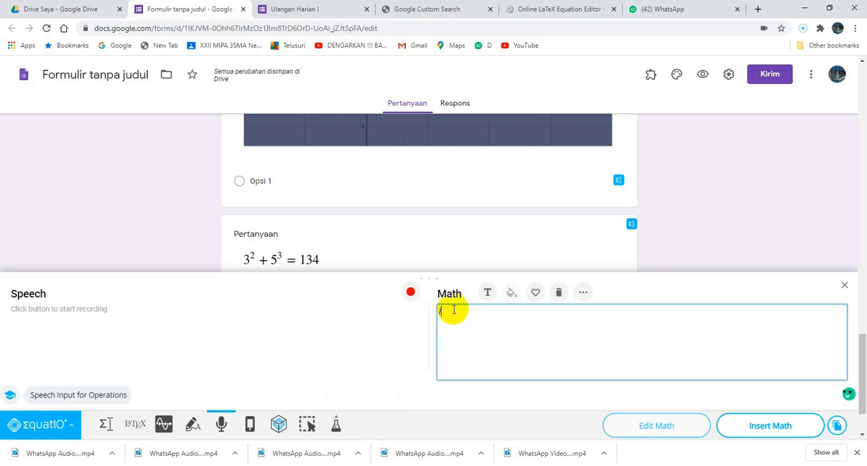
# View the periodic table from the STEM tools, close it, and open the scientific calculator.
pyautogui.click(334, 425)
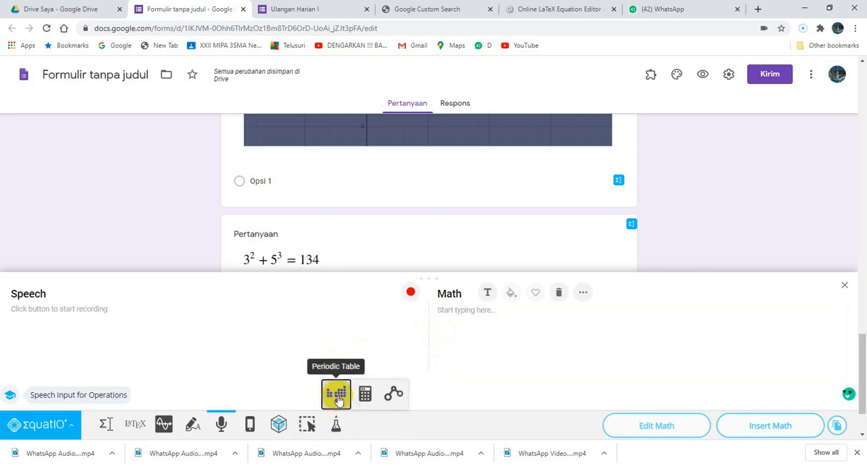
pyautogui.click(338, 398)
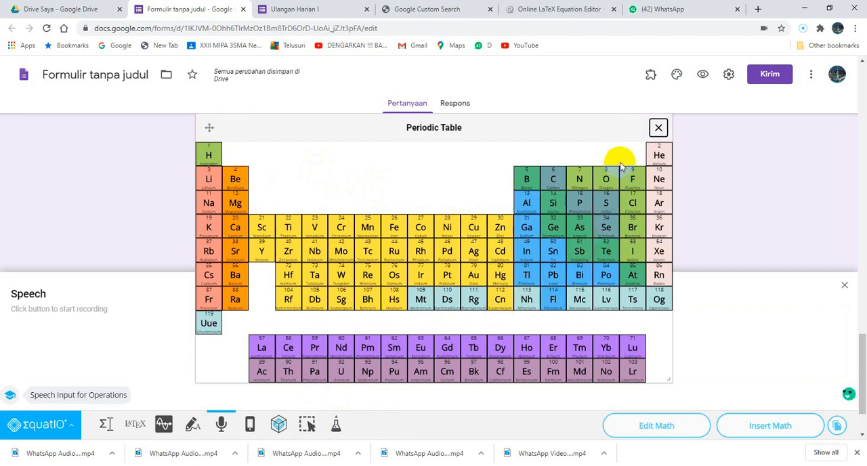
pyautogui.click(658, 127)
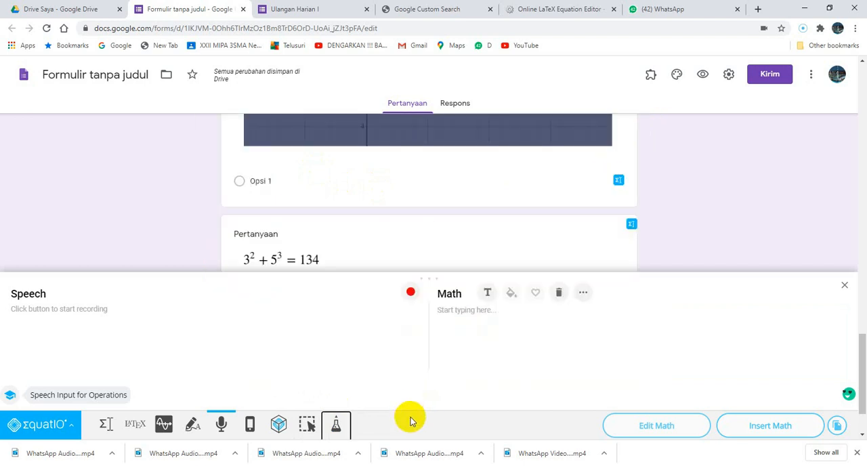
pyautogui.click(335, 425)
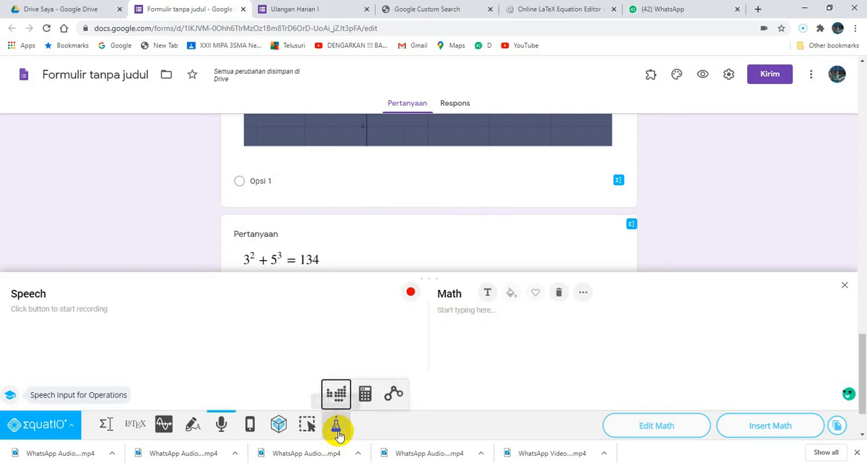
pyautogui.click(365, 400)
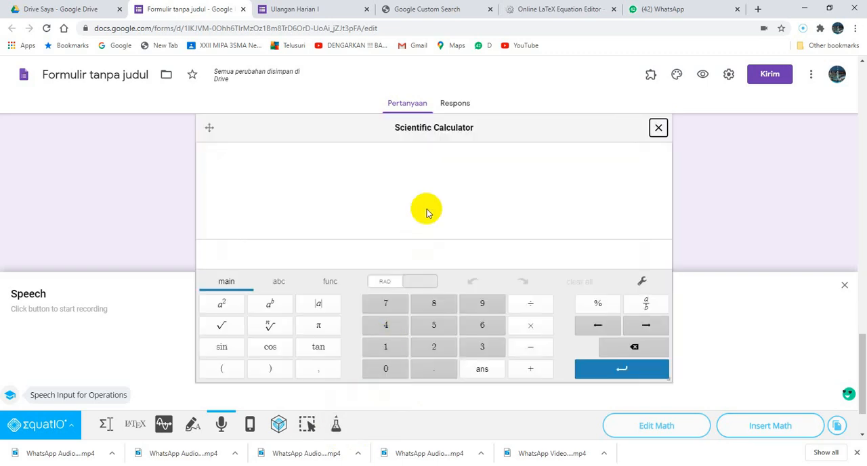